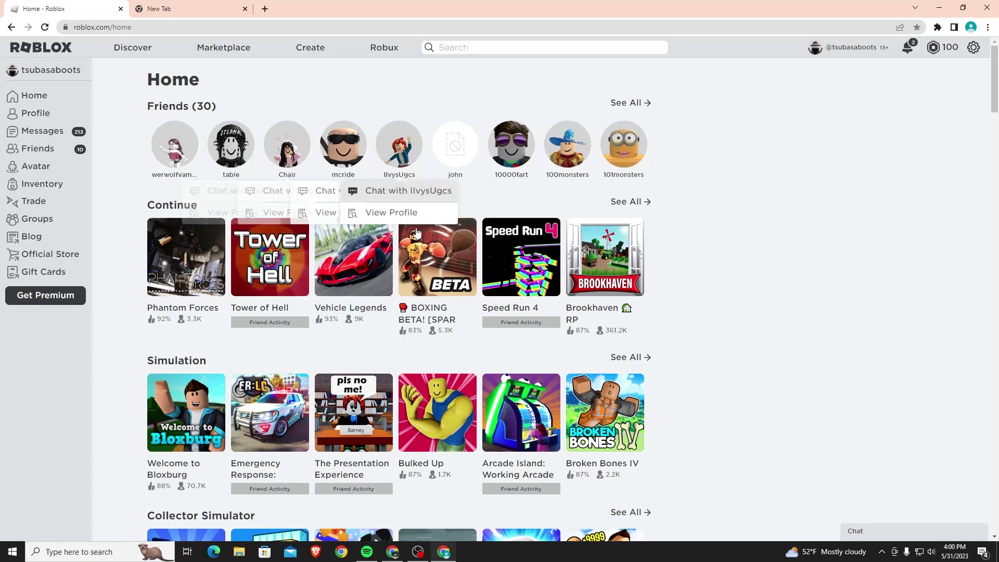
Open the Roblox Discover page of games
{"action": "mouse_move", "coordinate": [394, 166]}
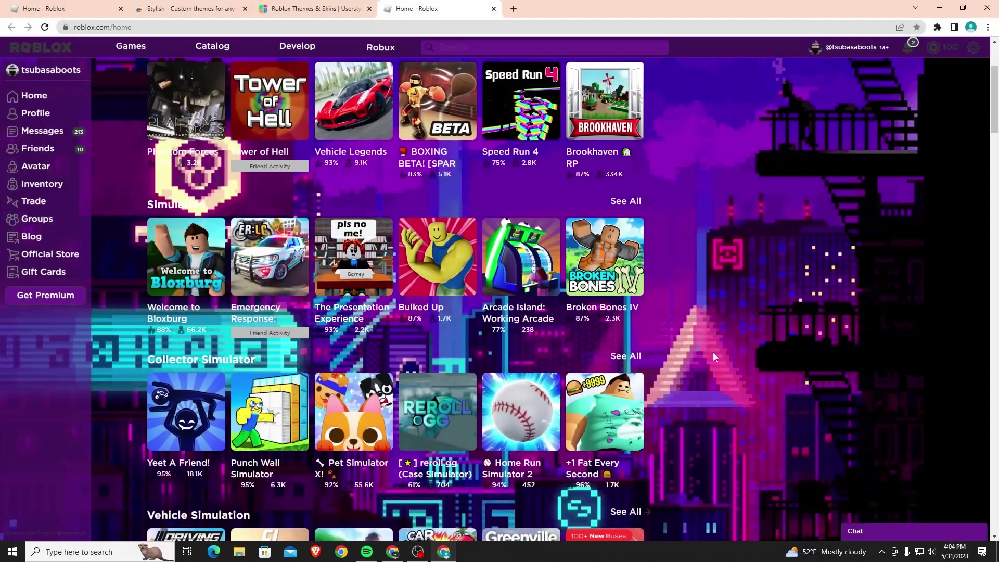
{"action": "scroll", "coordinate": [728, 351], "scroll_direction": "up", "scroll_amount": 3}
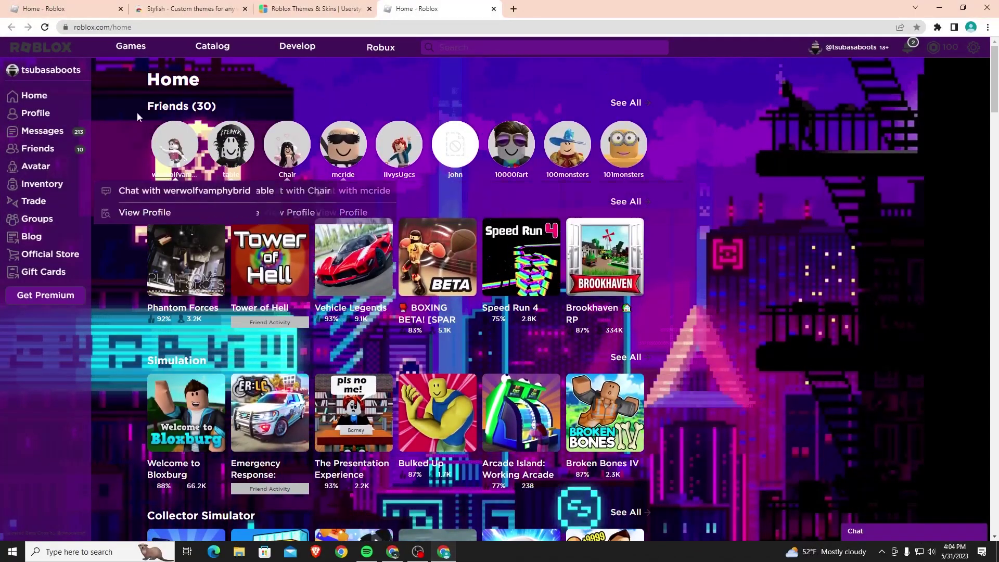
{"action": "left_click", "coordinate": [131, 46]}
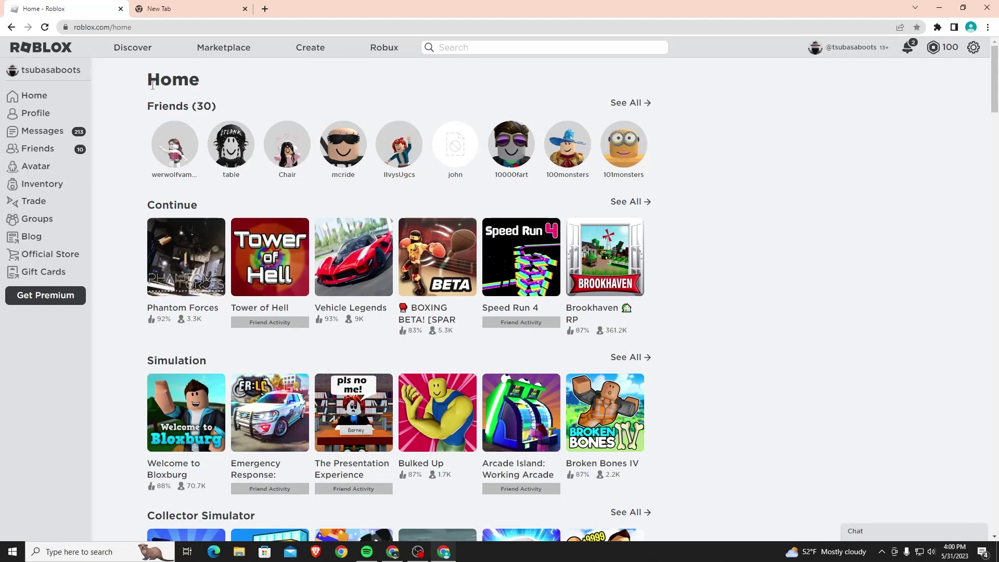
Search Google for 'chrome web store' from the new tab
{"action": "left_click", "coordinate": [169, 13]}
{"action": "left_click", "coordinate": [435, 225]}
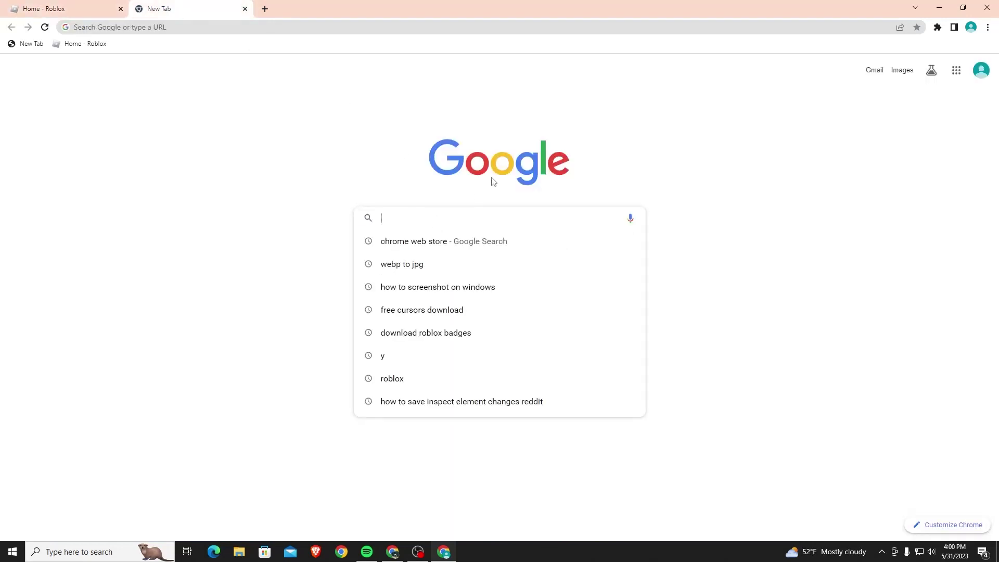
{"action": "left_click", "coordinate": [47, 9]}
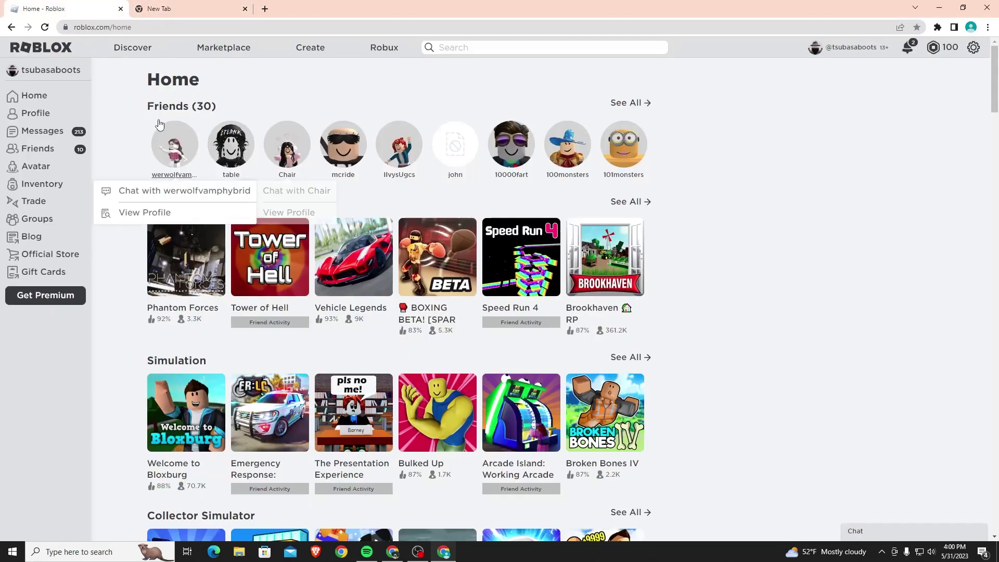
{"action": "left_click", "coordinate": [208, 9]}
{"action": "left_click", "coordinate": [437, 216]}
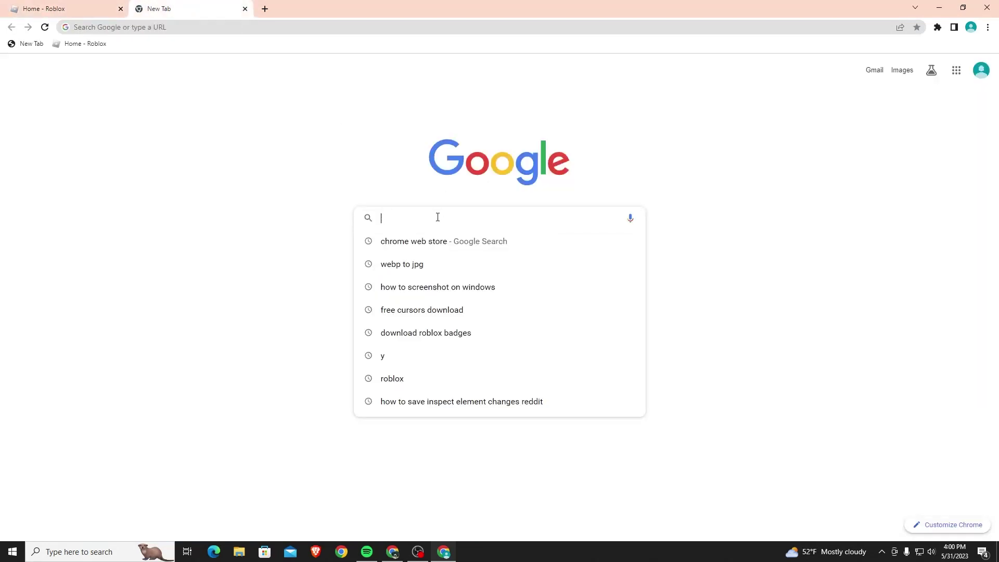
{"action": "type", "text": "chrome w"}
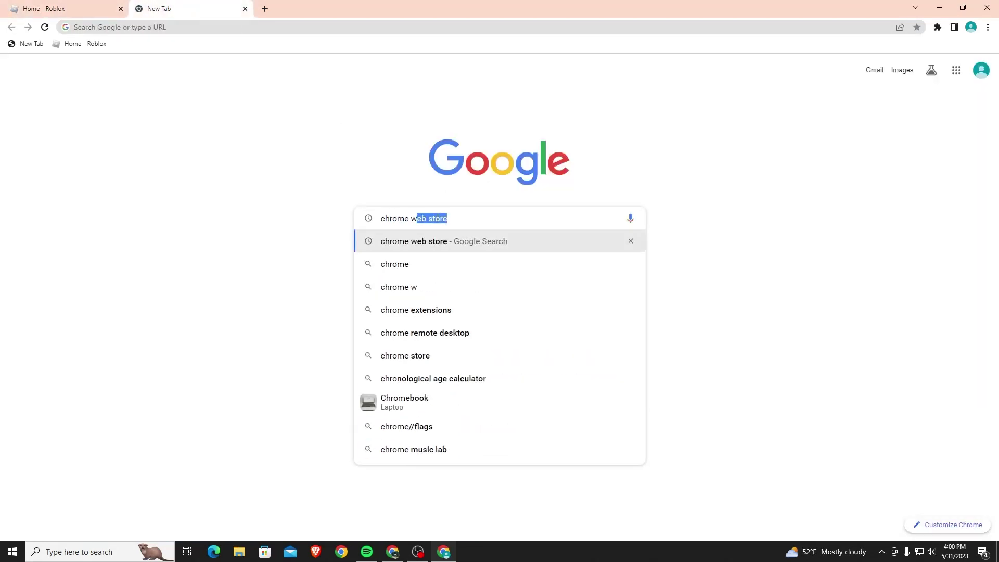
{"action": "type", "text": "eb store"}
{"action": "key", "text": "Return"}
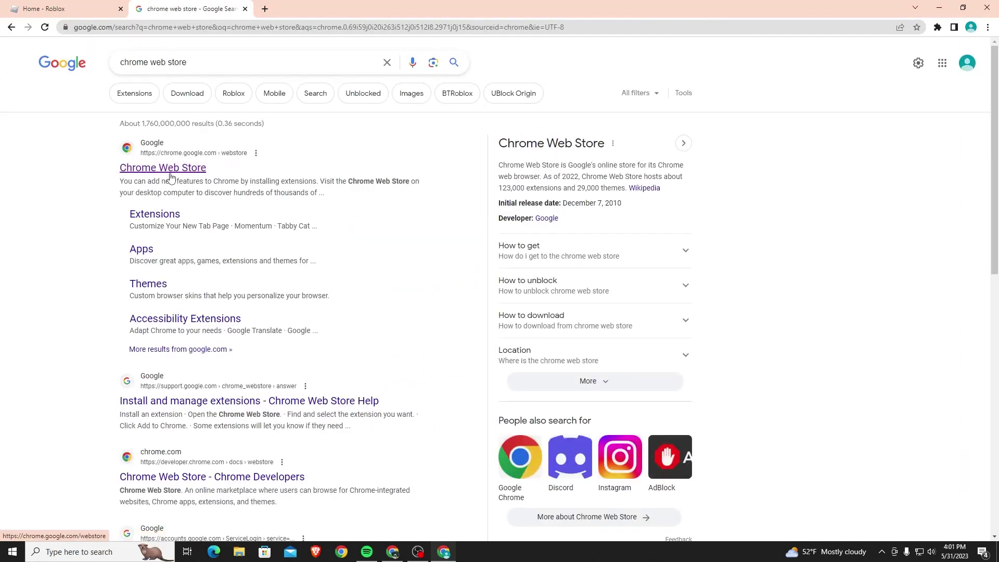
Go to the Chrome Web Store from the search results
{"action": "left_click", "coordinate": [139, 168]}
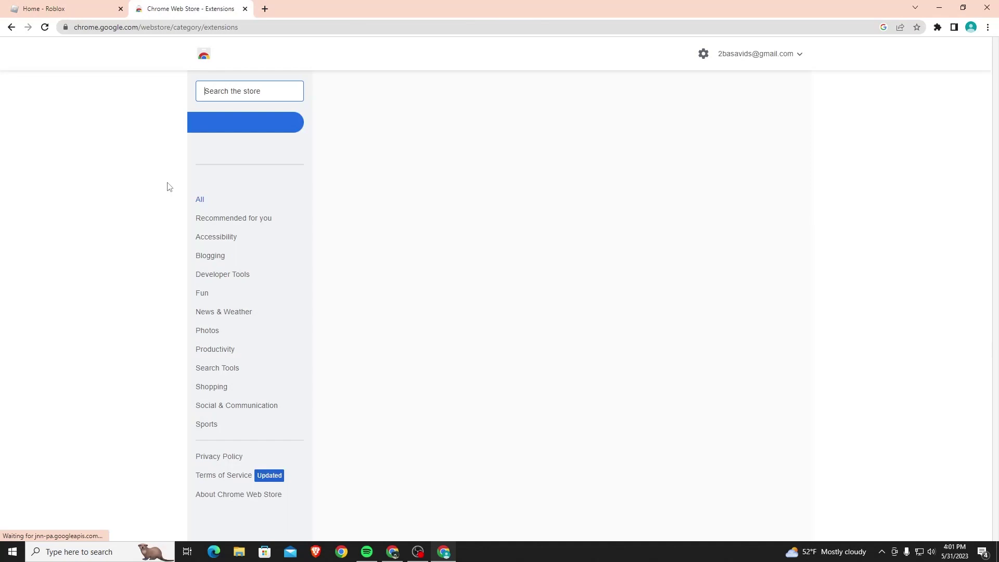
{"action": "scroll", "coordinate": [865, 327], "scroll_direction": "down", "scroll_amount": 3}
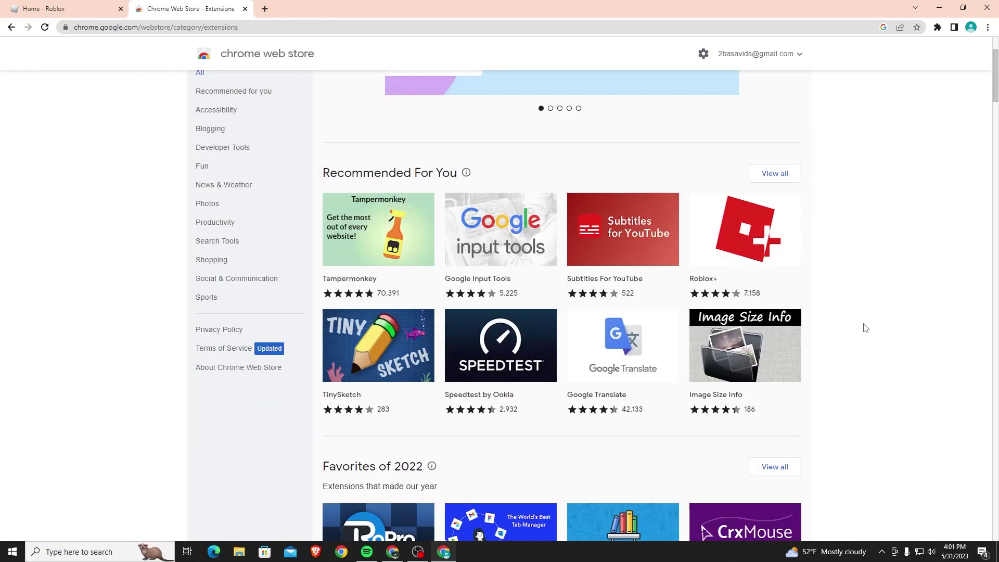
{"action": "scroll", "coordinate": [864, 356], "scroll_direction": "up", "scroll_amount": 3}
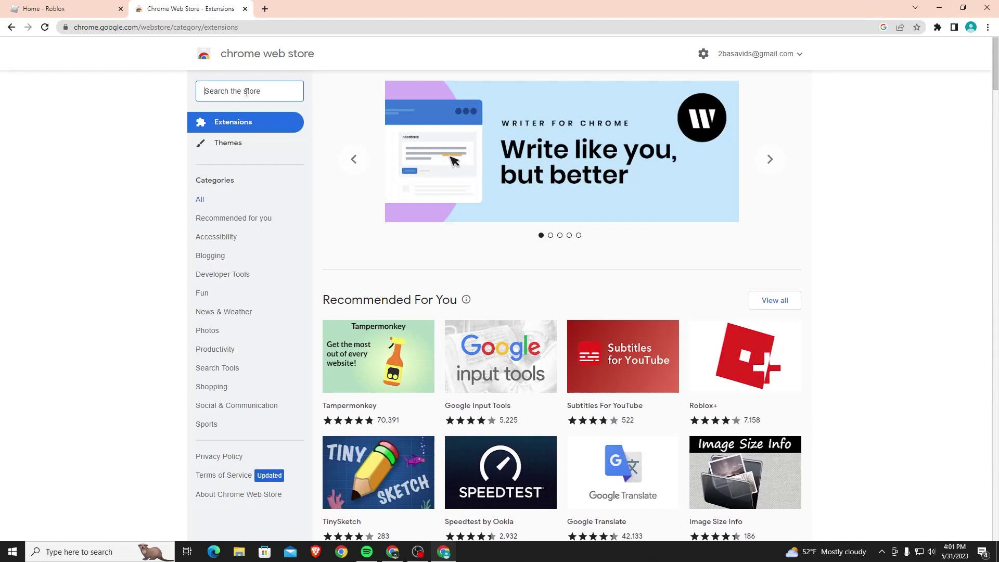
Search the store for 'stylish' and open the Stylish - Custom themes for any website extension
{"action": "left_click", "coordinate": [247, 93]}
{"action": "type", "text": "stl"}
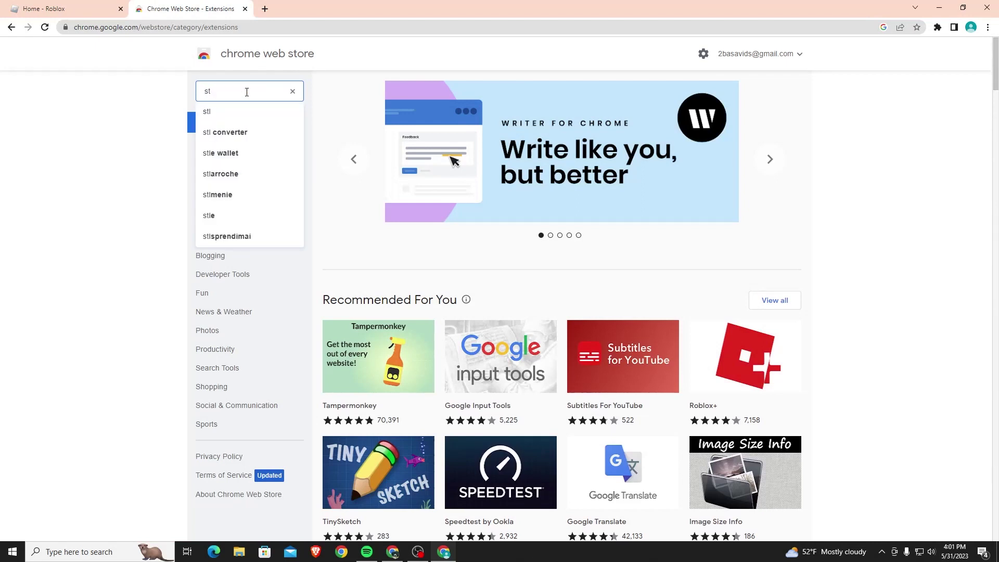
{"action": "type", "text": "ylish"}
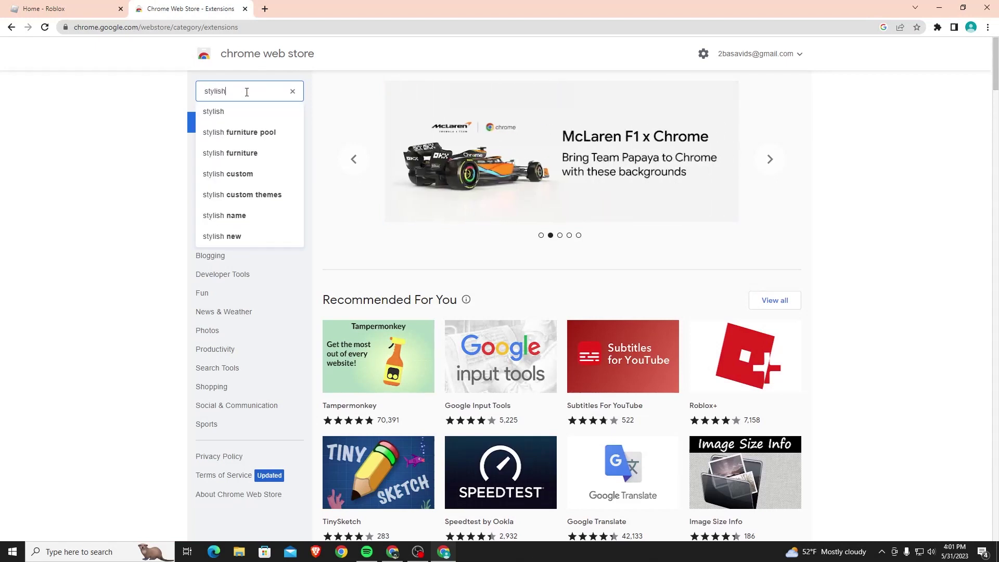
{"action": "key", "text": "Down"}
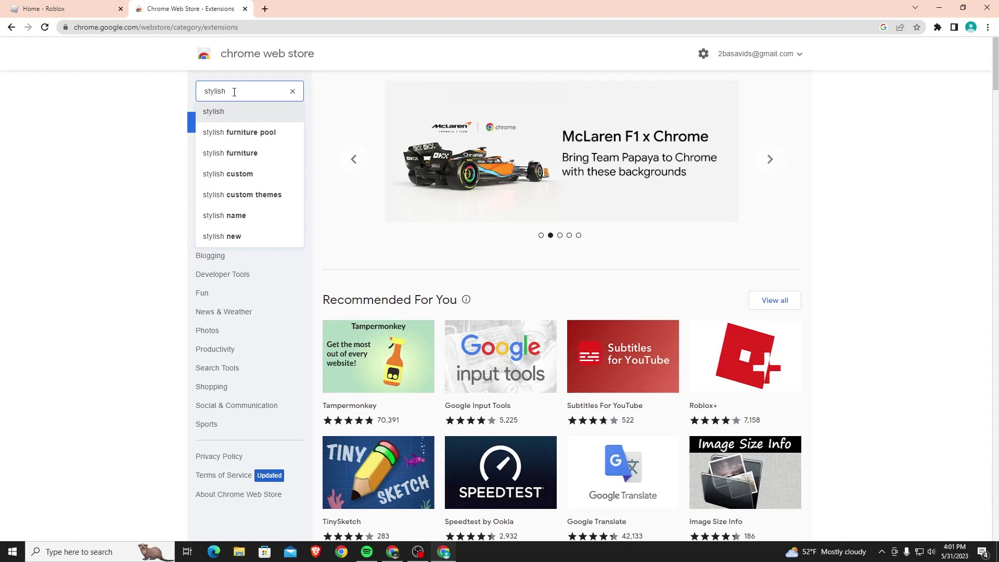
{"action": "key", "text": "Escape"}
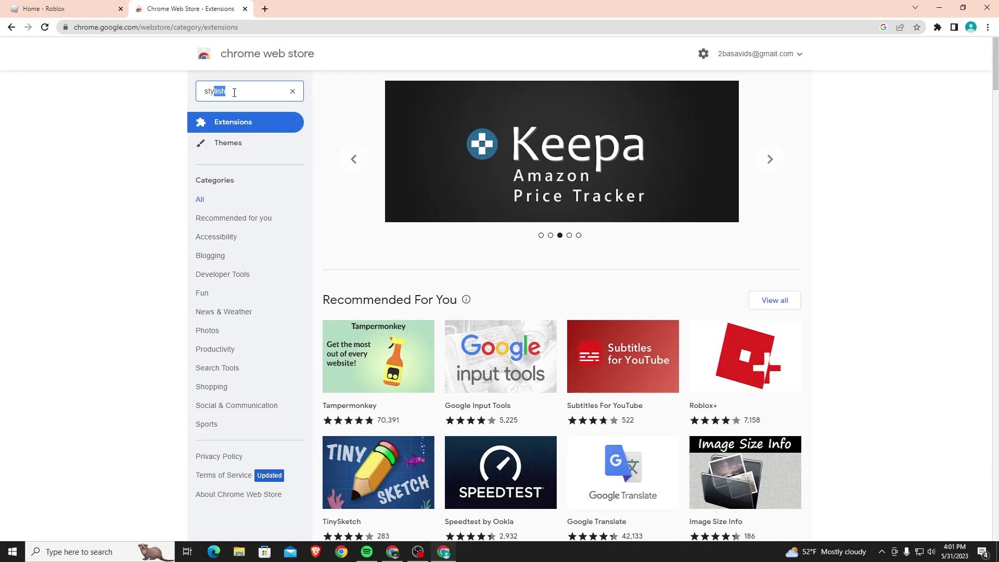
{"action": "key", "text": "Return"}
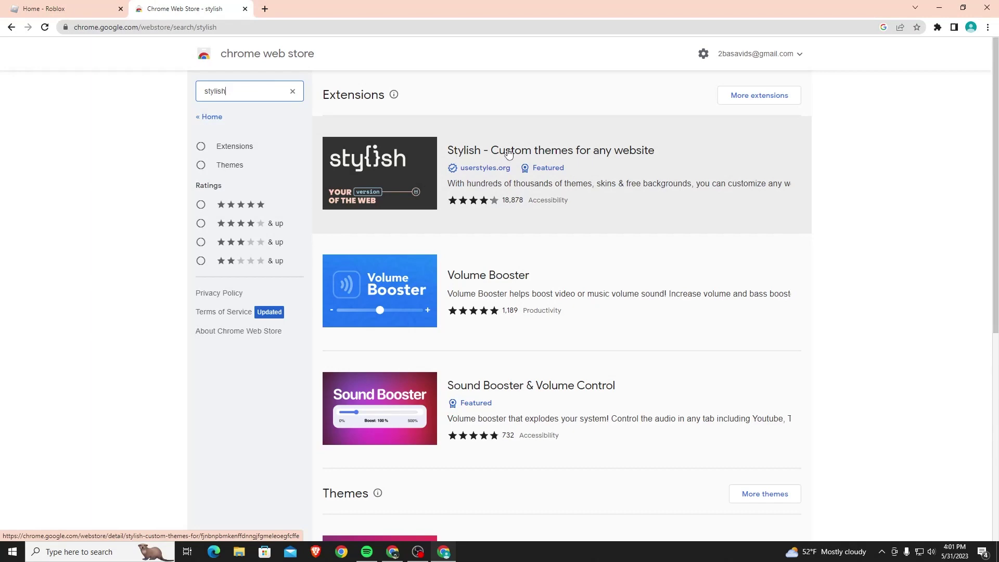
{"action": "left_click", "coordinate": [620, 162]}
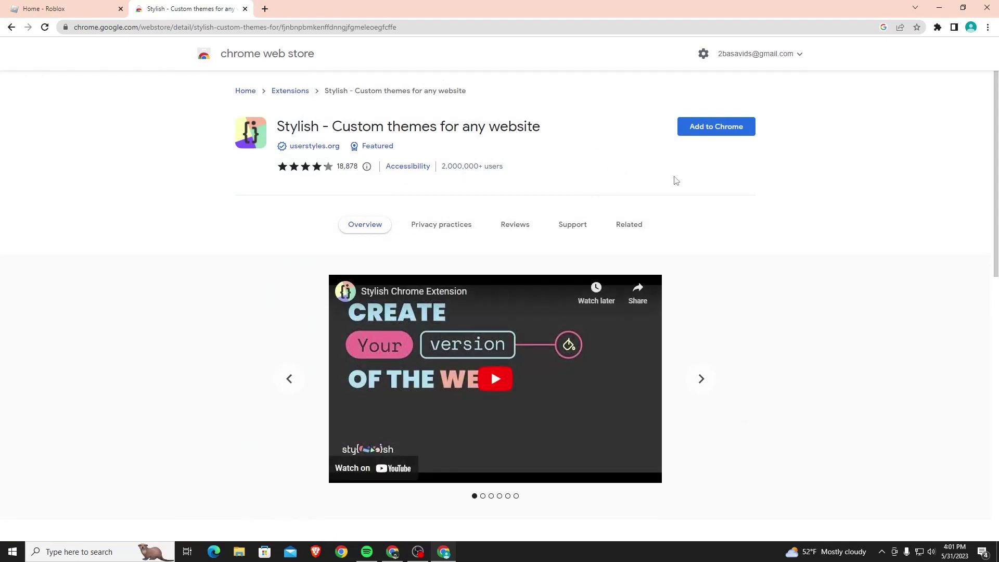
Add the Stylish extension to Chrome and confirm with 'Add extension'
{"action": "scroll", "coordinate": [817, 284], "scroll_direction": "down", "scroll_amount": 7}
{"action": "scroll", "coordinate": [815, 286], "scroll_direction": "up", "scroll_amount": 5}
{"action": "scroll", "coordinate": [813, 288], "scroll_direction": "up", "scroll_amount": 2}
{"action": "left_click", "coordinate": [716, 131]}
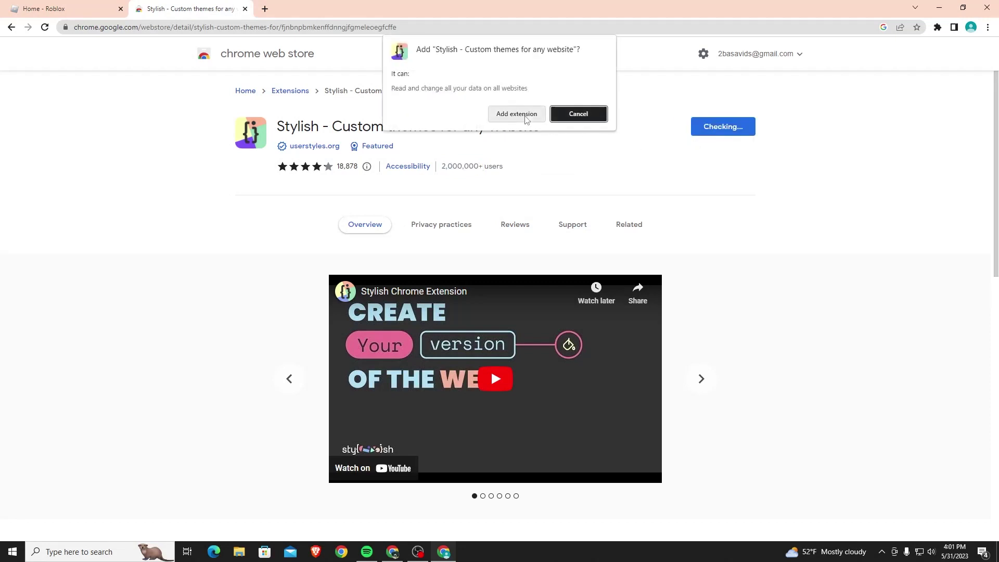
{"action": "left_click", "coordinate": [519, 116]}
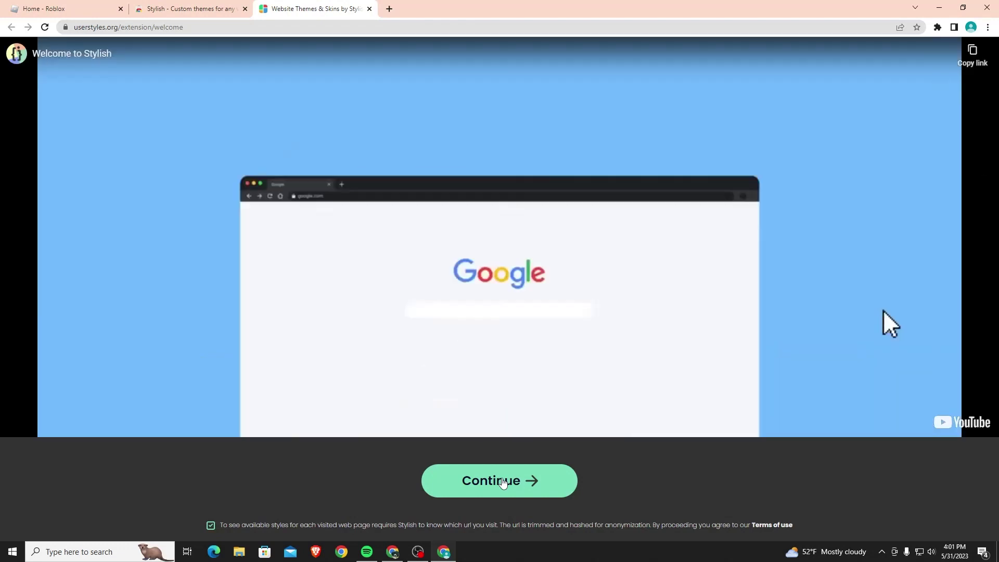
Skip the Stylish welcome and PRO offer, then enter 'roblox' in the userstyles.org style search
{"action": "left_click", "coordinate": [500, 482]}
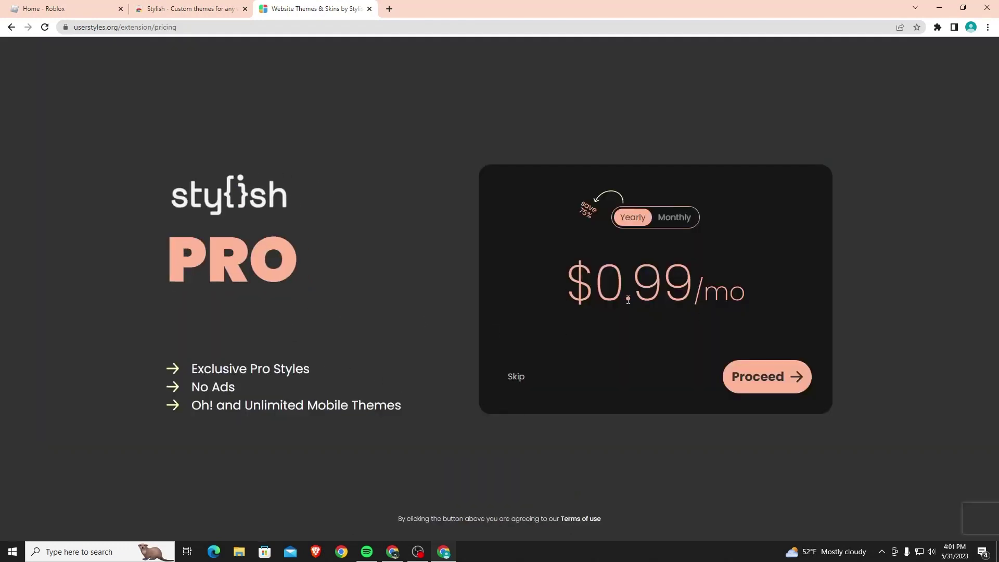
{"action": "left_click", "coordinate": [516, 379]}
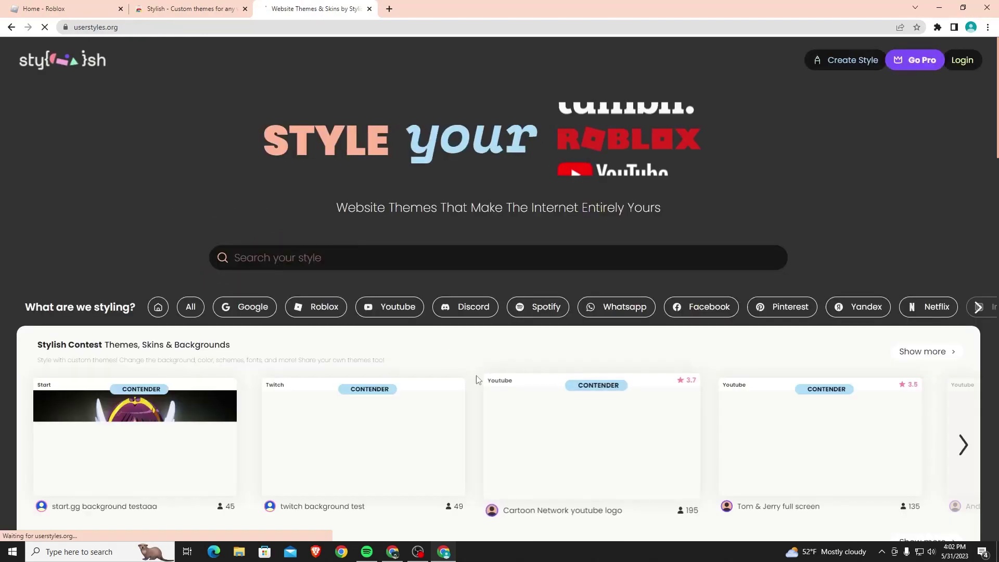
{"action": "scroll", "coordinate": [532, 217], "scroll_direction": "down", "scroll_amount": 4}
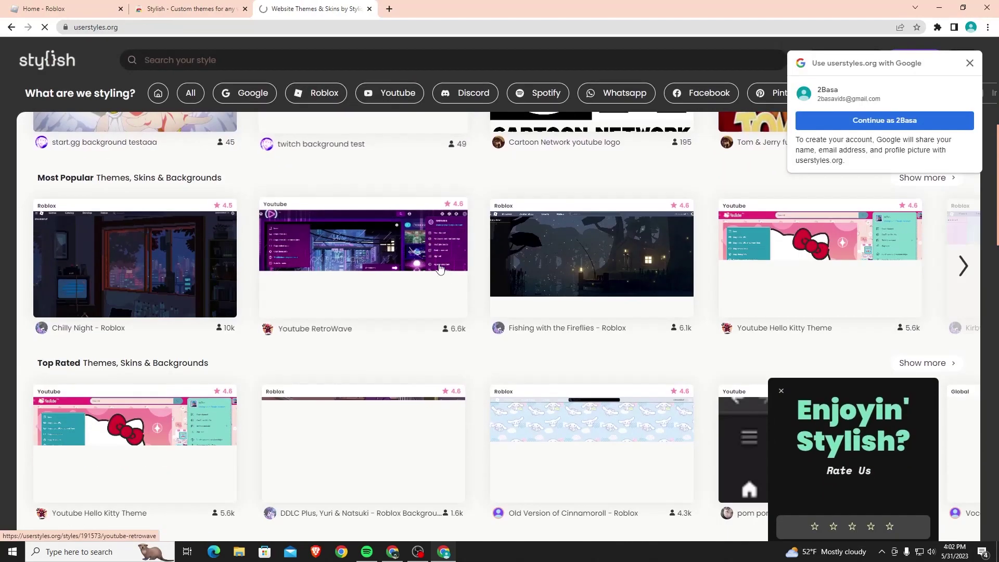
{"action": "scroll", "coordinate": [451, 331], "scroll_direction": "up", "scroll_amount": 1}
{"action": "scroll", "coordinate": [451, 330], "scroll_direction": "up", "scroll_amount": 3}
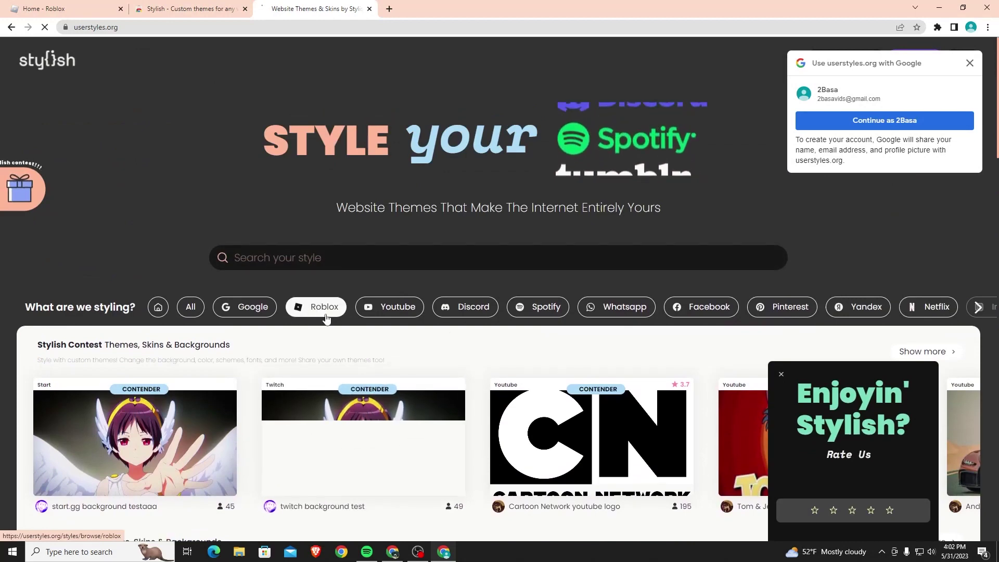
{"action": "left_click", "coordinate": [283, 259]}
{"action": "type", "text": "roblox"}
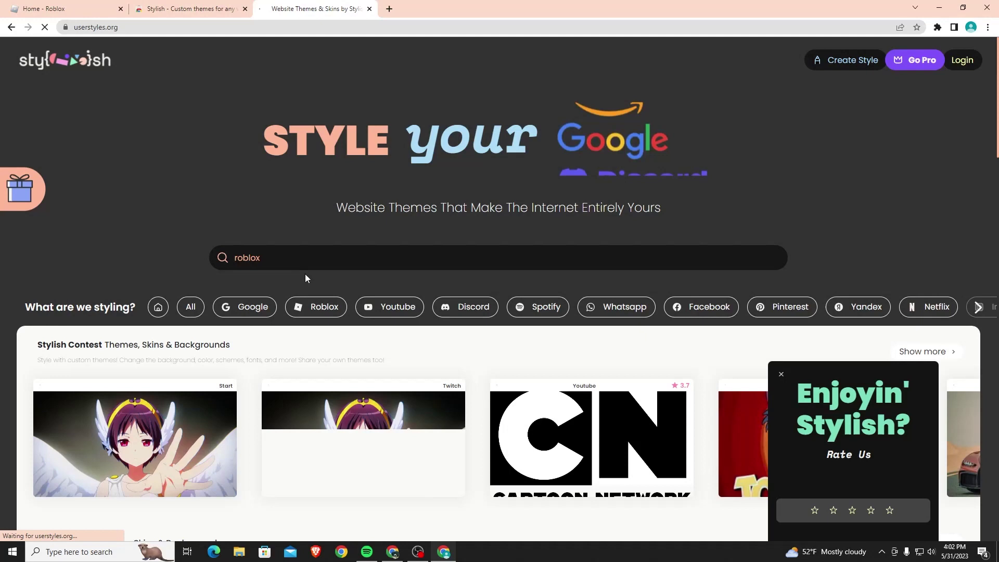
Filter the styles to show only Roblox themes
{"action": "left_click", "coordinate": [332, 311]}
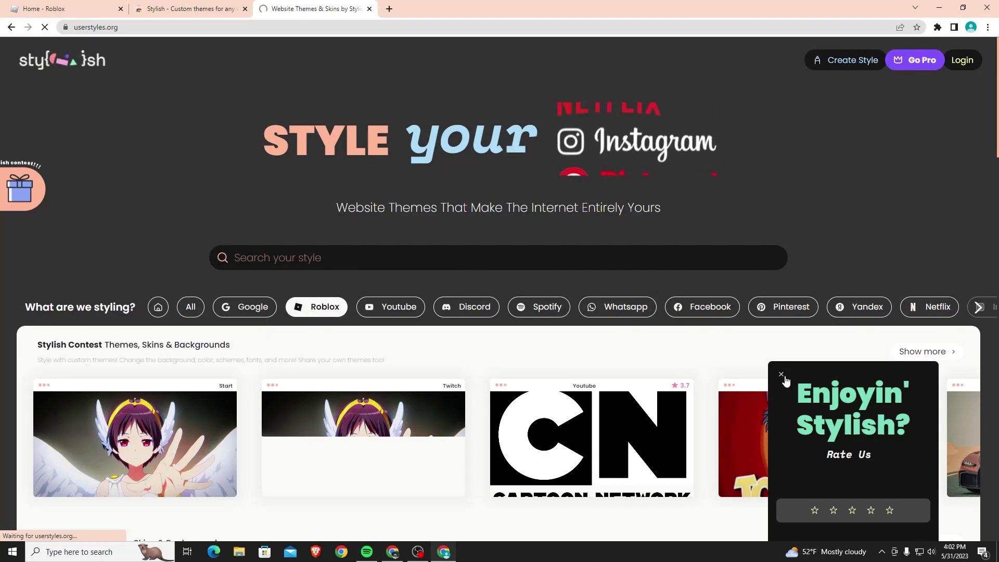
{"action": "scroll", "coordinate": [398, 245], "scroll_direction": "down", "scroll_amount": 4}
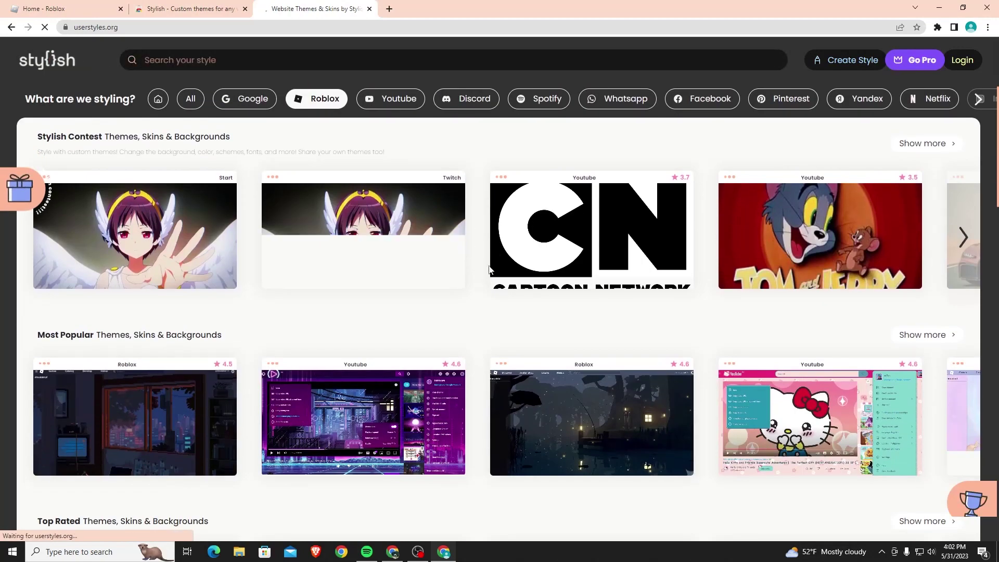
{"action": "scroll", "coordinate": [488, 319], "scroll_direction": "down", "scroll_amount": 2}
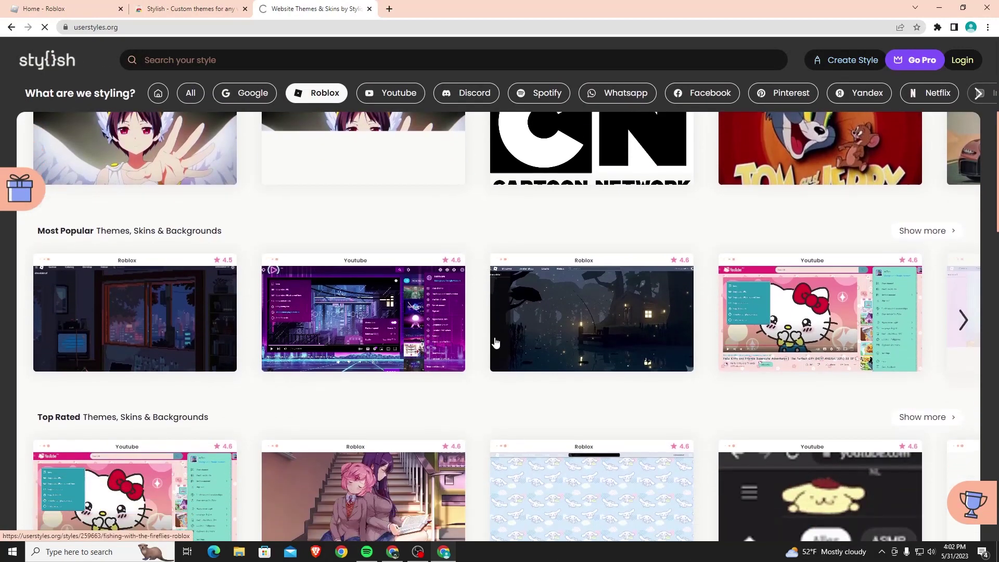
{"action": "scroll", "coordinate": [484, 348], "scroll_direction": "down", "scroll_amount": 9}
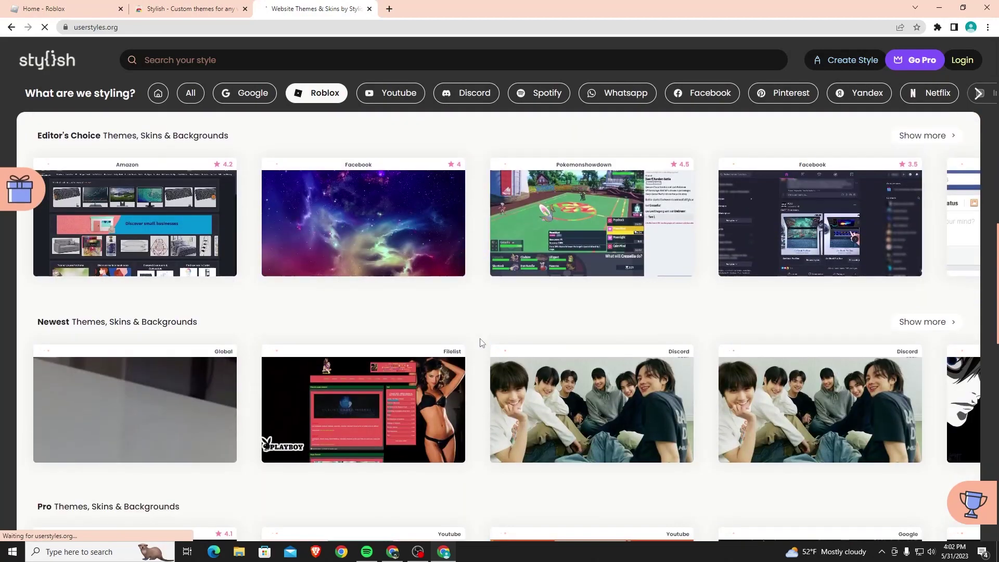
{"action": "scroll", "coordinate": [480, 343], "scroll_direction": "up", "scroll_amount": 2}
{"action": "scroll", "coordinate": [480, 344], "scroll_direction": "up", "scroll_amount": 12}
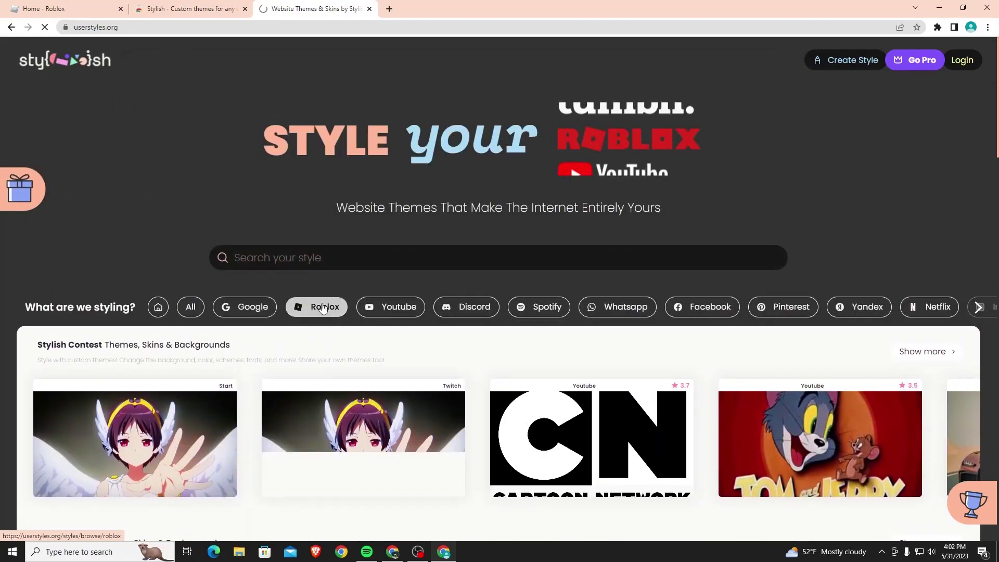
Open the full Roblox themes list, dismiss the Google sign-in prompt, and scroll to Blue lofi aesthetic
{"action": "left_click", "coordinate": [313, 307]}
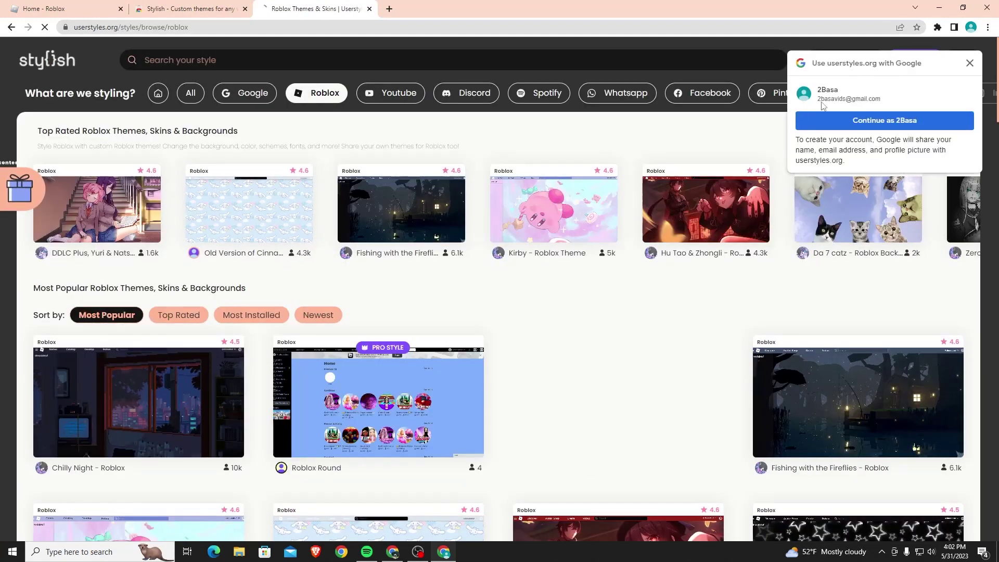
{"action": "left_click", "coordinate": [970, 63]}
{"action": "scroll", "coordinate": [196, 216], "scroll_direction": "down", "scroll_amount": 3}
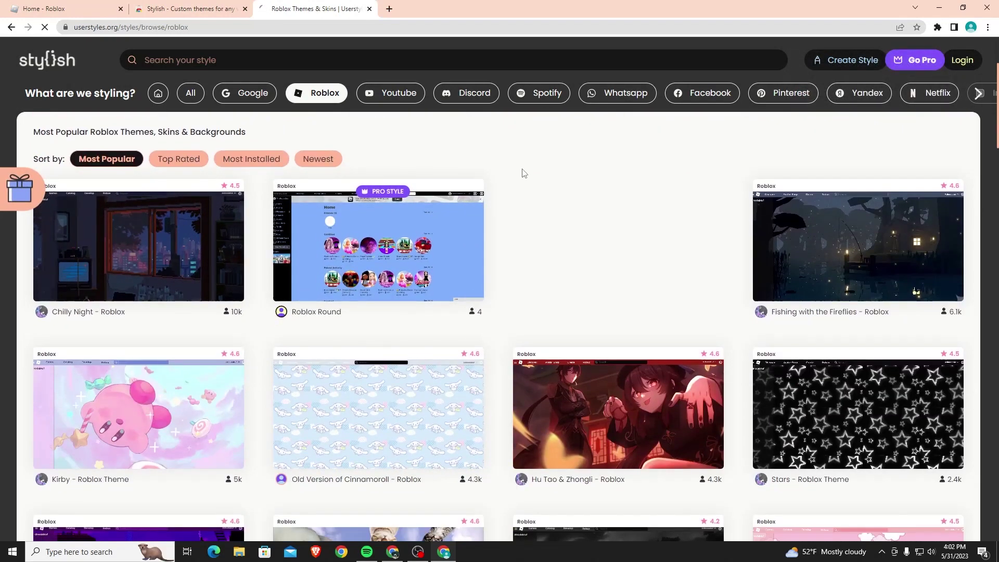
{"action": "scroll", "coordinate": [525, 180], "scroll_direction": "down", "scroll_amount": 5}
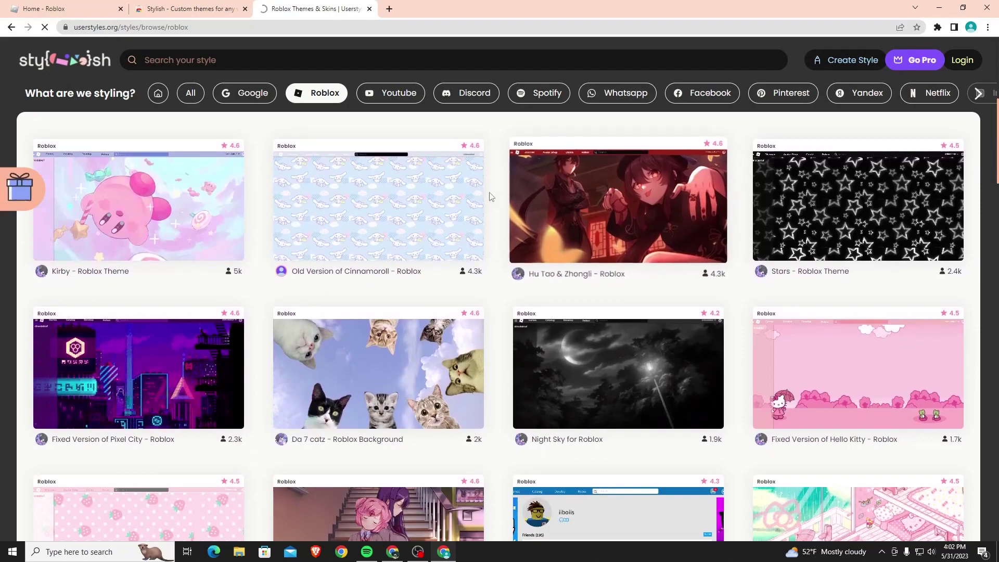
{"action": "scroll", "coordinate": [495, 252], "scroll_direction": "down", "scroll_amount": 9}
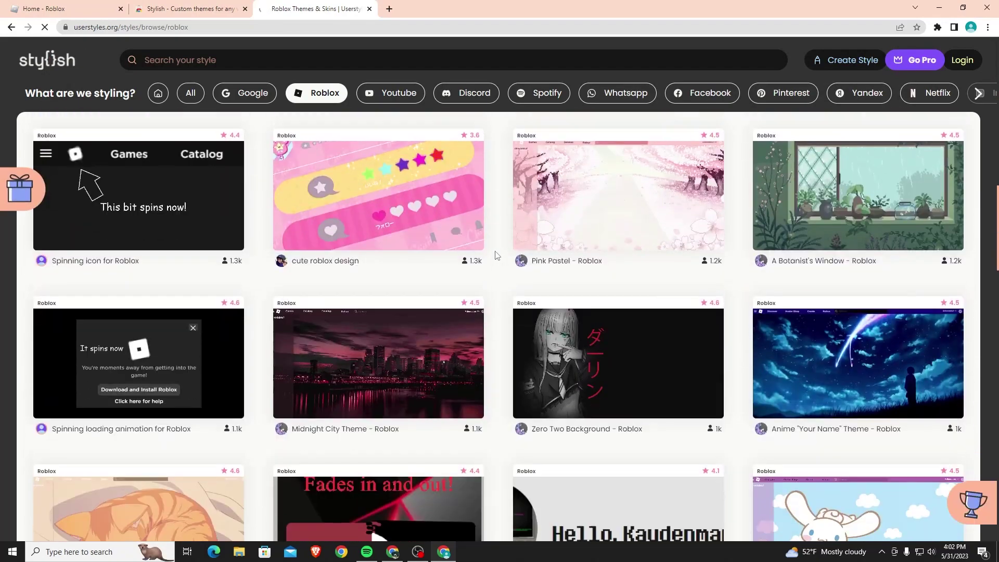
{"action": "scroll", "coordinate": [495, 256], "scroll_direction": "down", "scroll_amount": 15}
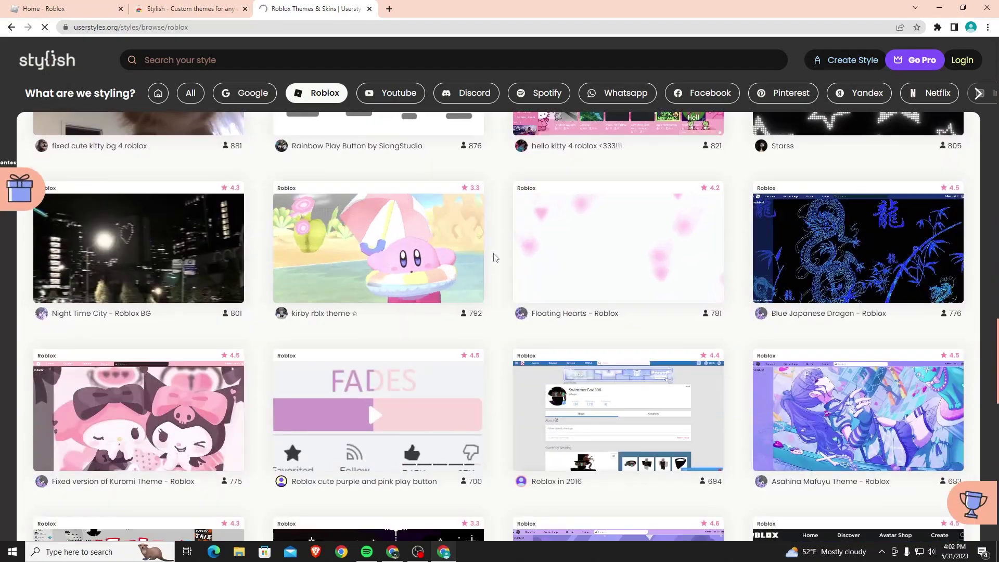
{"action": "scroll", "coordinate": [495, 257], "scroll_direction": "down", "scroll_amount": 12}
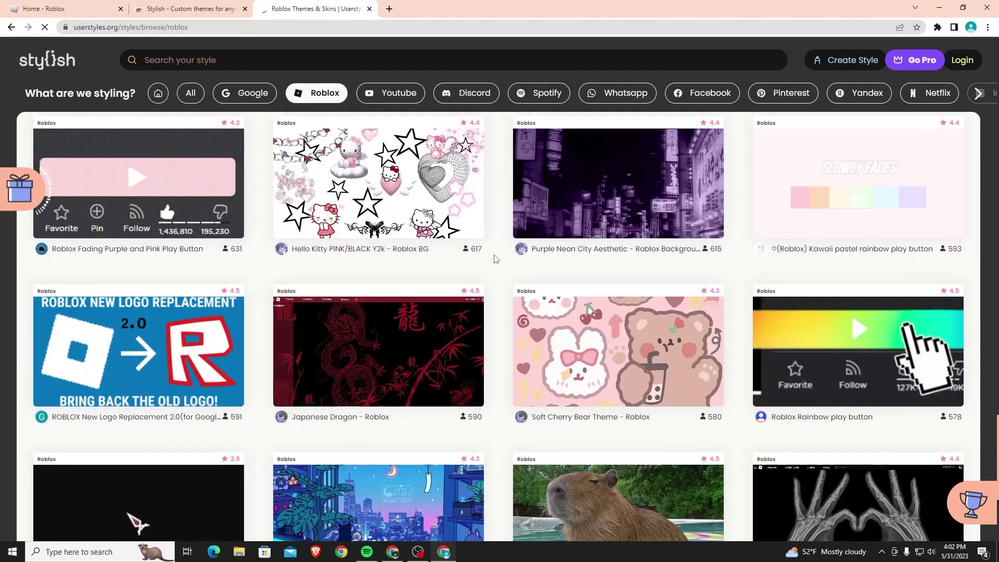
{"action": "scroll", "coordinate": [496, 260], "scroll_direction": "down", "scroll_amount": 1}
{"action": "scroll", "coordinate": [492, 287], "scroll_direction": "up", "scroll_amount": 3}
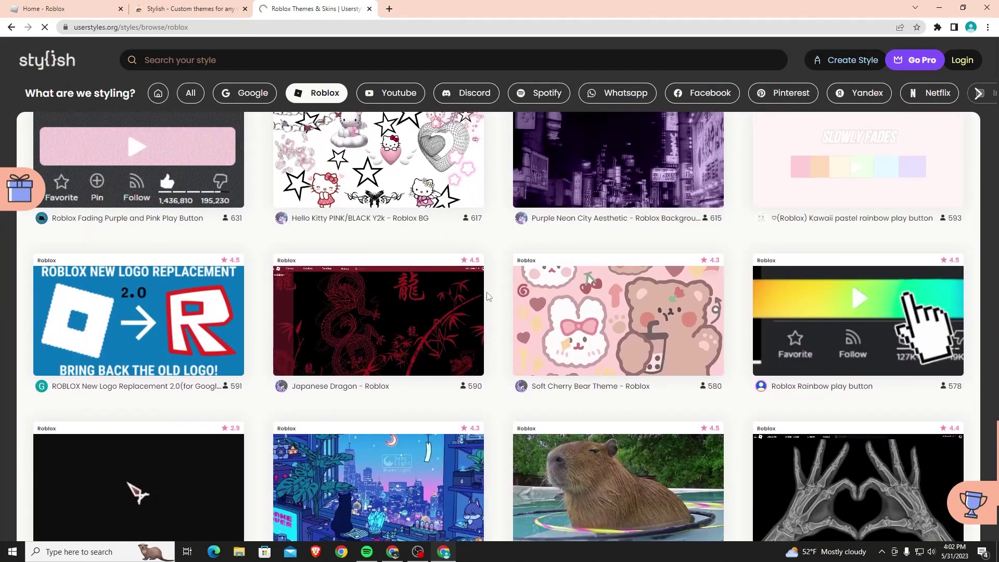
{"action": "scroll", "coordinate": [493, 292], "scroll_direction": "down", "scroll_amount": 1}
{"action": "scroll", "coordinate": [493, 296], "scroll_direction": "up", "scroll_amount": 6}
{"action": "scroll", "coordinate": [494, 313], "scroll_direction": "up", "scroll_amount": 12}
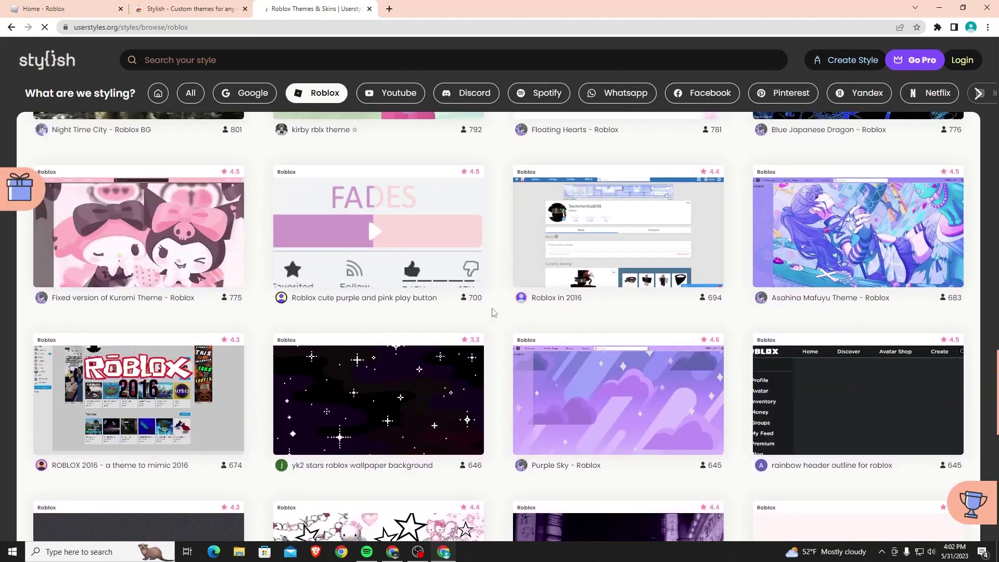
{"action": "scroll", "coordinate": [492, 321], "scroll_direction": "up", "scroll_amount": 10}
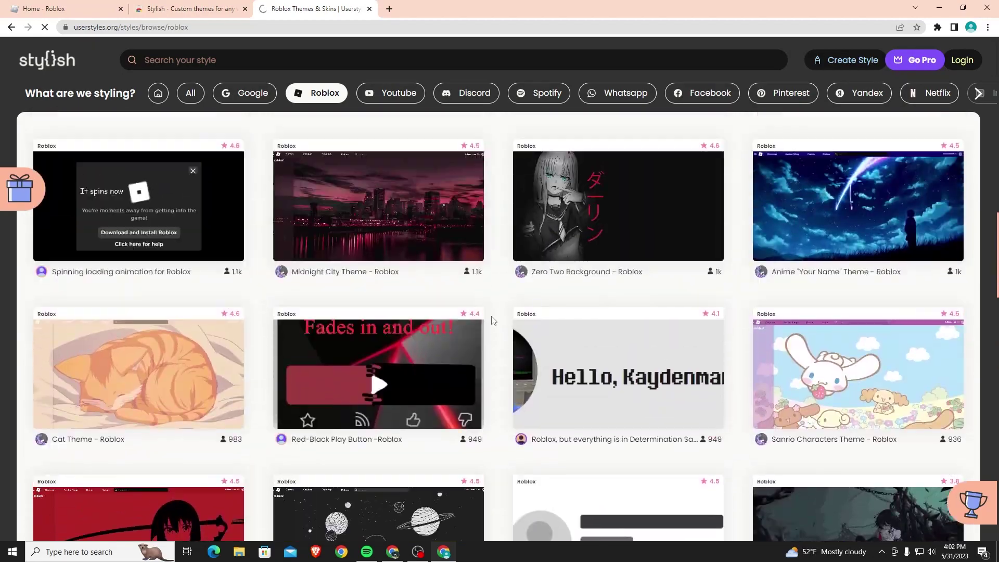
{"action": "scroll", "coordinate": [492, 316], "scroll_direction": "down", "scroll_amount": 2}
{"action": "scroll", "coordinate": [491, 312], "scroll_direction": "down", "scroll_amount": 20}
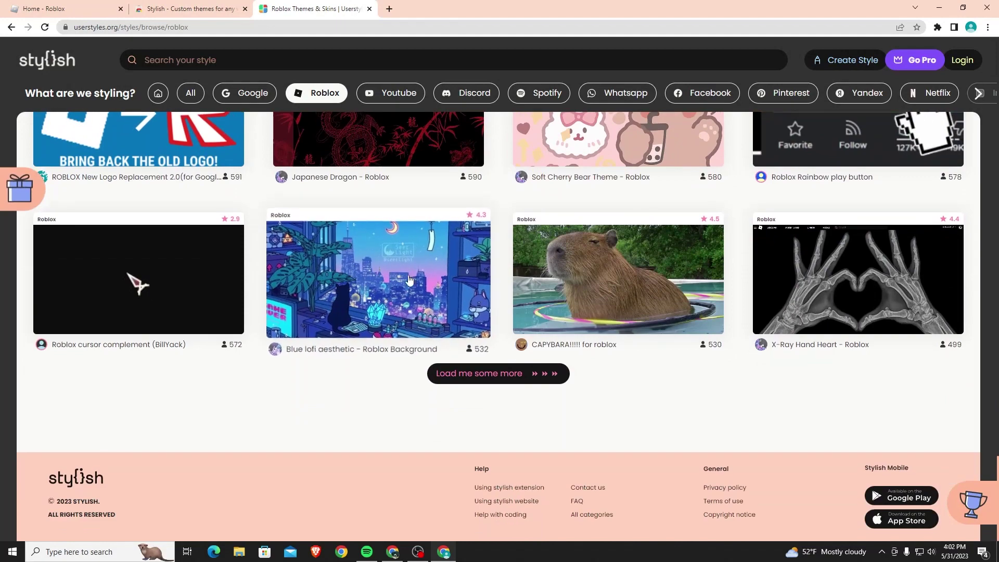
Open the Blue lofi aesthetic - Roblox Background style and install it
{"action": "left_click", "coordinate": [385, 276]}
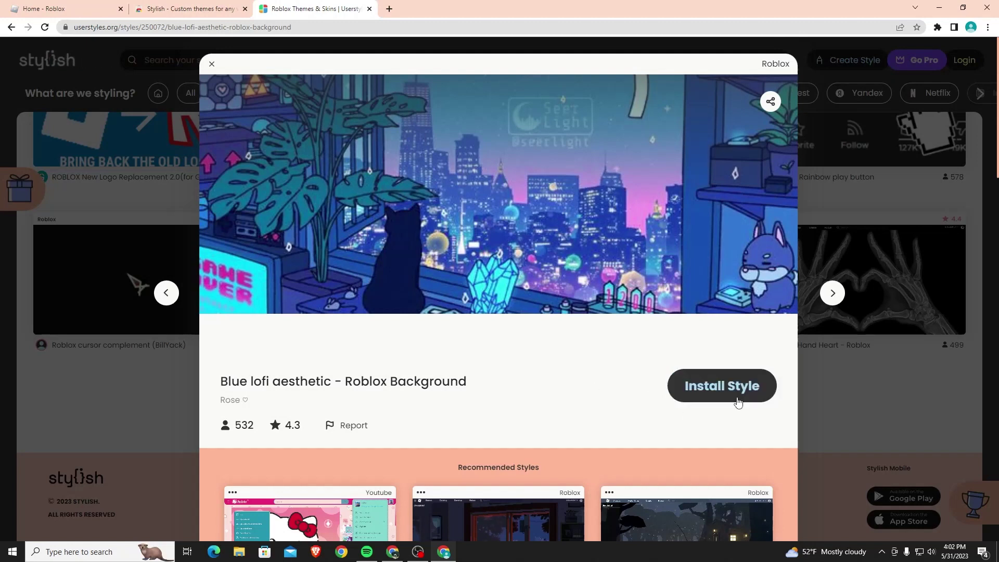
{"action": "left_click", "coordinate": [732, 393]}
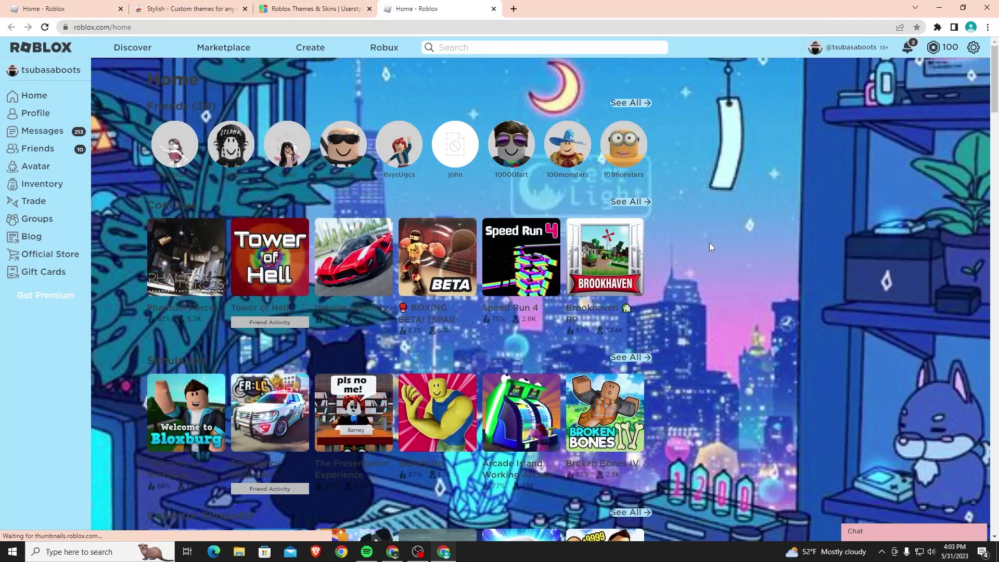
Expand and collapse the Stylish settings section, then dismiss the rate-us prompt
{"action": "scroll", "coordinate": [710, 246], "scroll_direction": "down", "scroll_amount": 20}
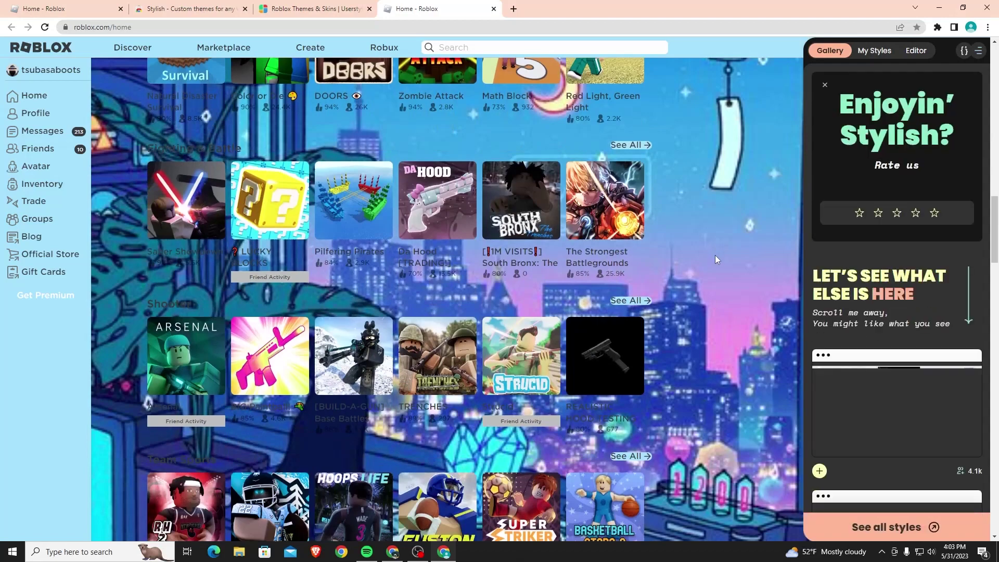
{"action": "scroll", "coordinate": [716, 259], "scroll_direction": "up", "scroll_amount": 20}
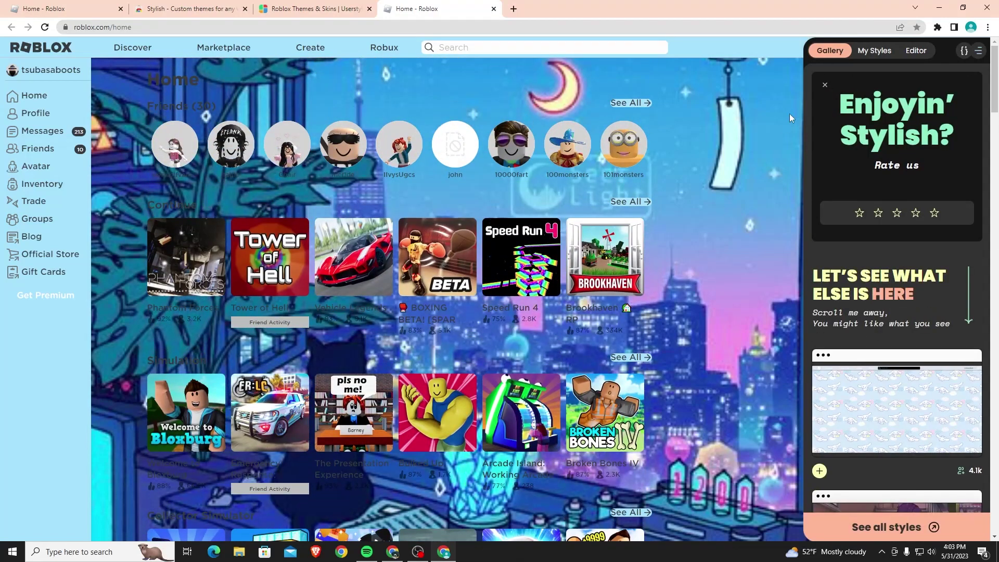
{"action": "scroll", "coordinate": [883, 274], "scroll_direction": "down", "scroll_amount": 12}
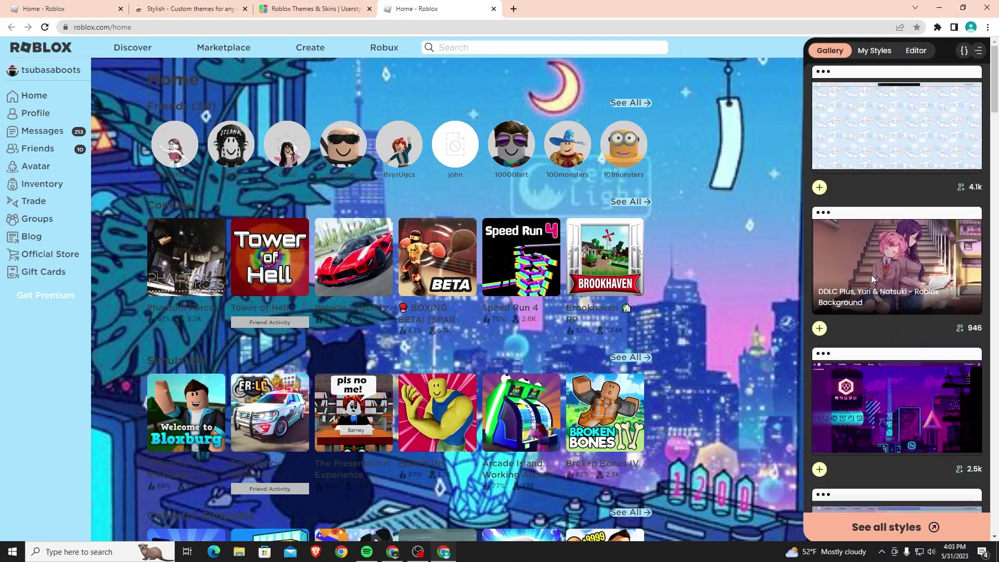
{"action": "scroll", "coordinate": [880, 208], "scroll_direction": "up", "scroll_amount": 12}
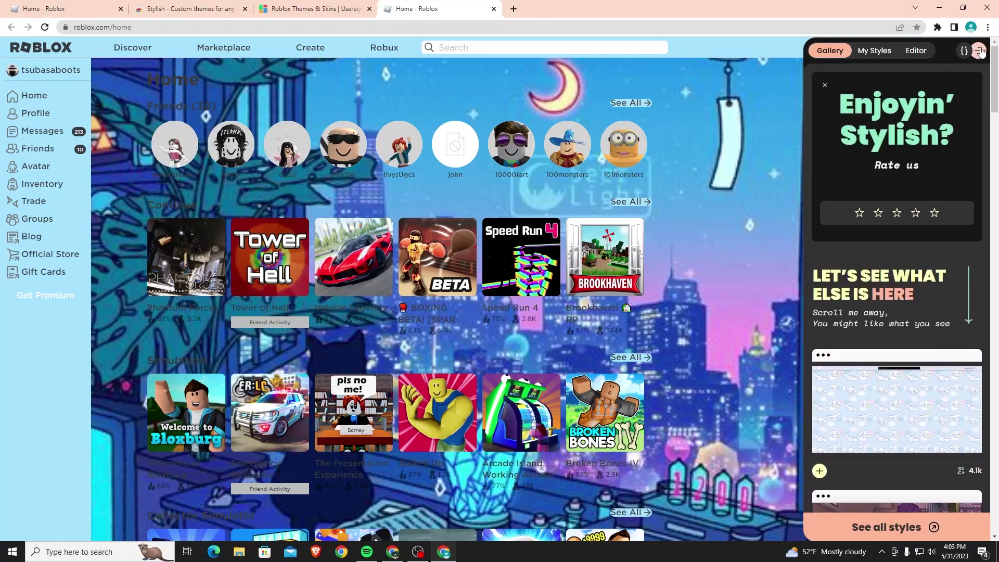
{"action": "left_click", "coordinate": [980, 51]}
{"action": "left_click", "coordinate": [979, 51]}
{"action": "left_click", "coordinate": [824, 86]}
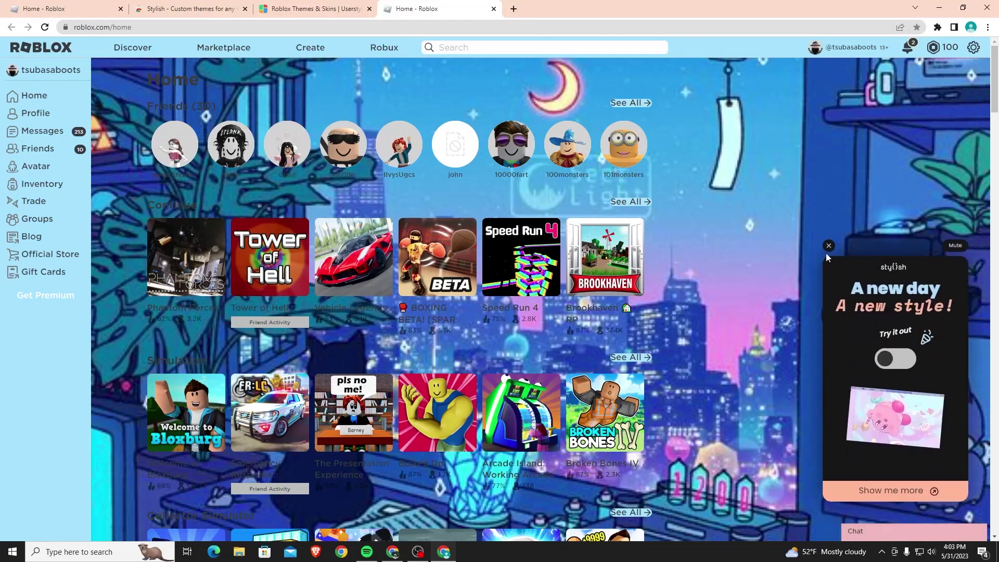
Dismiss the Stylish promo and reopen Stylish from Extensions, scrolling to the Pixel City card
{"action": "left_click", "coordinate": [827, 251]}
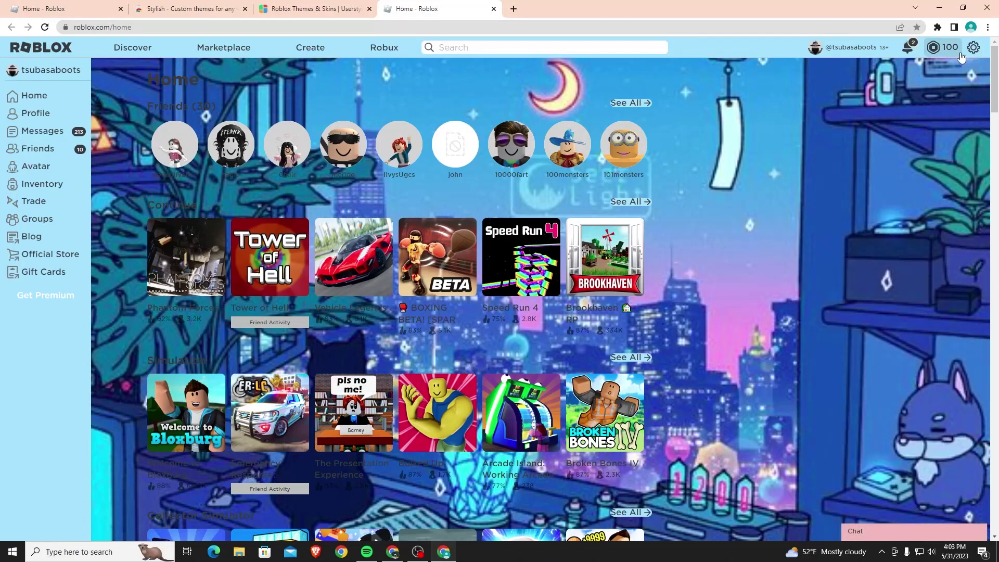
{"action": "left_click", "coordinate": [937, 27]}
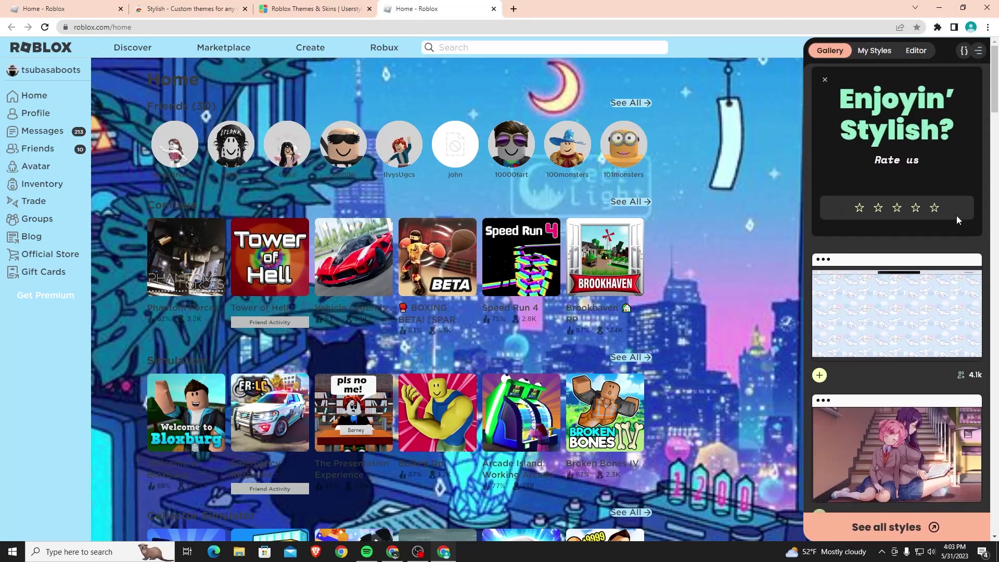
{"action": "scroll", "coordinate": [956, 215], "scroll_direction": "down", "scroll_amount": 6}
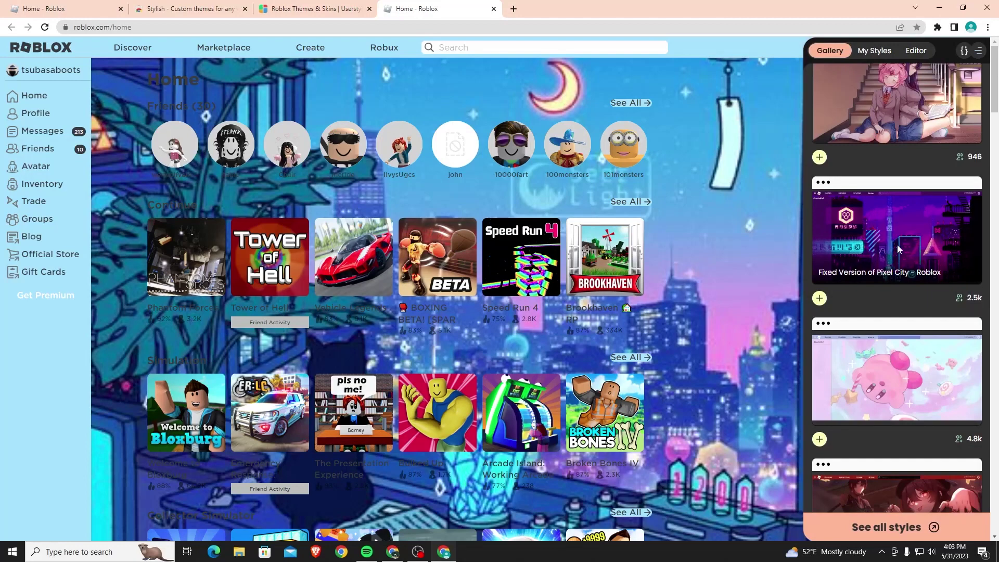
Add the Fixed Version of Pixel City – Roblox style and scroll the Roblox page to preview it
{"action": "left_click", "coordinate": [820, 298]}
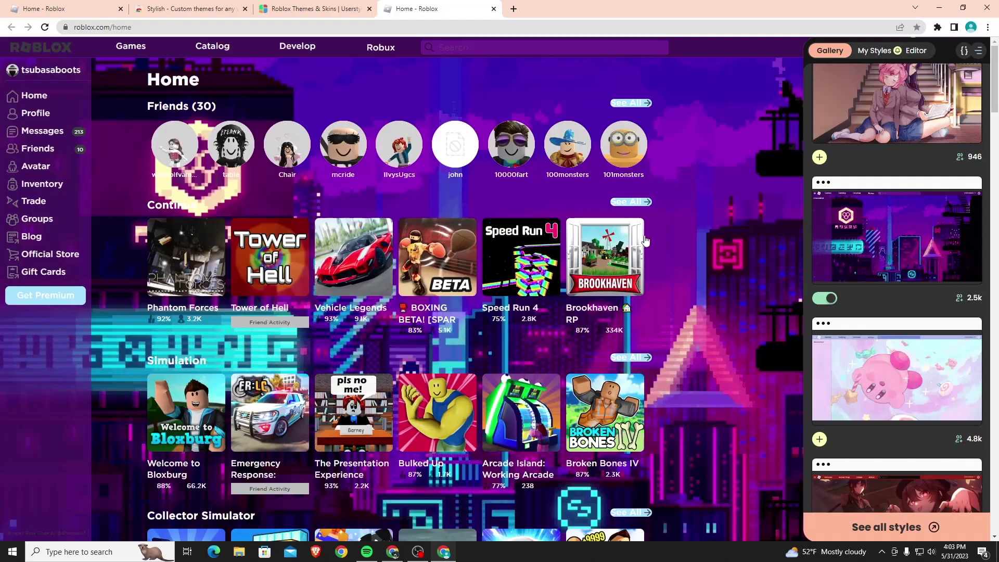
{"action": "scroll", "coordinate": [669, 250], "scroll_direction": "down", "scroll_amount": 5}
{"action": "scroll", "coordinate": [692, 260], "scroll_direction": "up", "scroll_amount": 2}
{"action": "scroll", "coordinate": [691, 260], "scroll_direction": "up", "scroll_amount": 3}
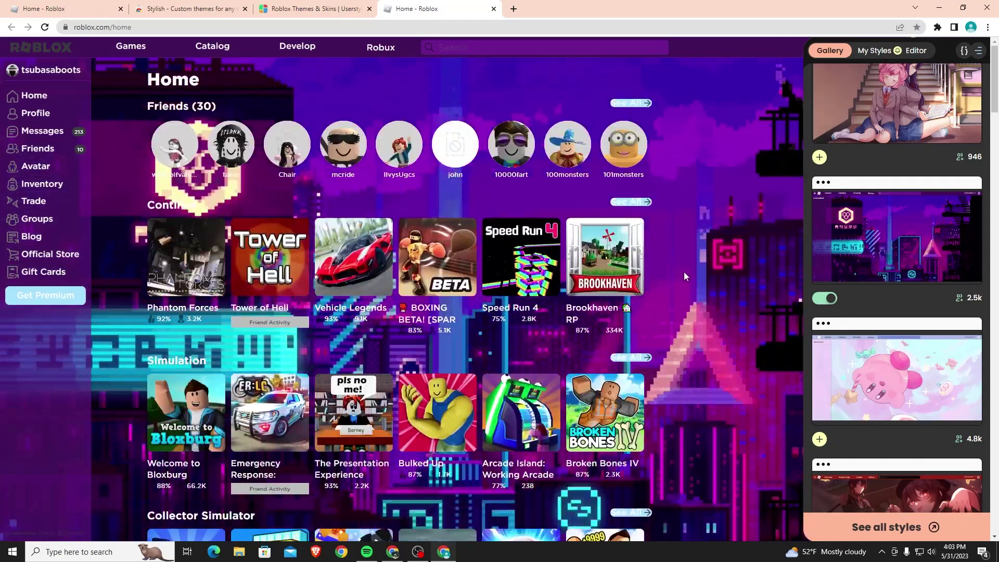
{"action": "scroll", "coordinate": [675, 216], "scroll_direction": "down", "scroll_amount": 20}
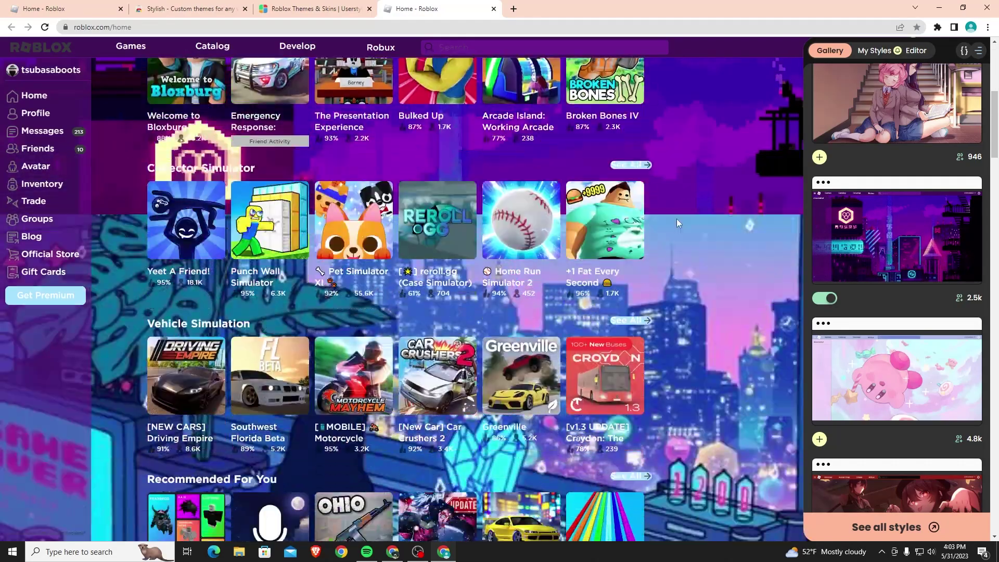
{"action": "scroll", "coordinate": [676, 226], "scroll_direction": "down", "scroll_amount": 12}
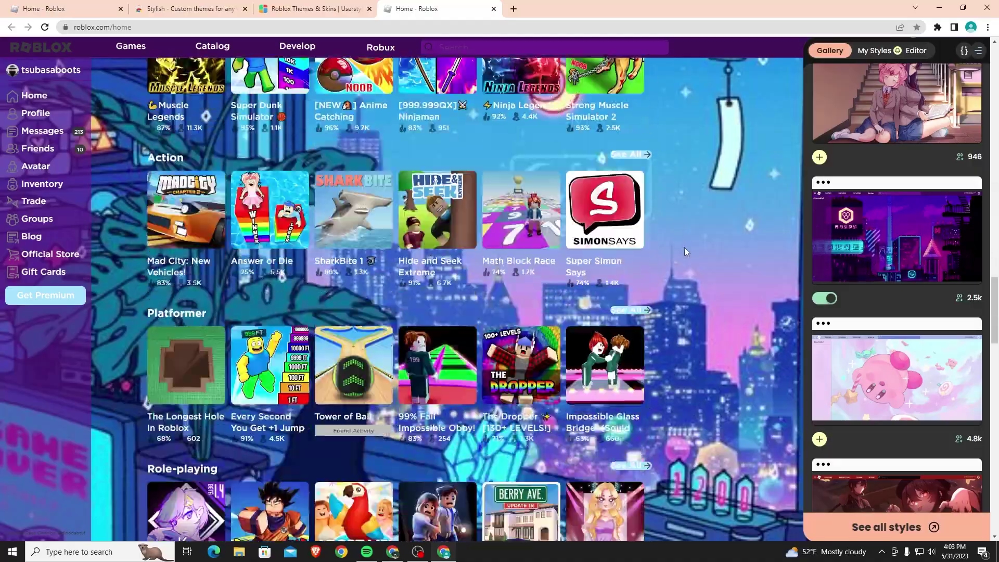
{"action": "scroll", "coordinate": [685, 248], "scroll_direction": "up", "scroll_amount": 16}
{"action": "scroll", "coordinate": [699, 221], "scroll_direction": "up", "scroll_amount": 10}
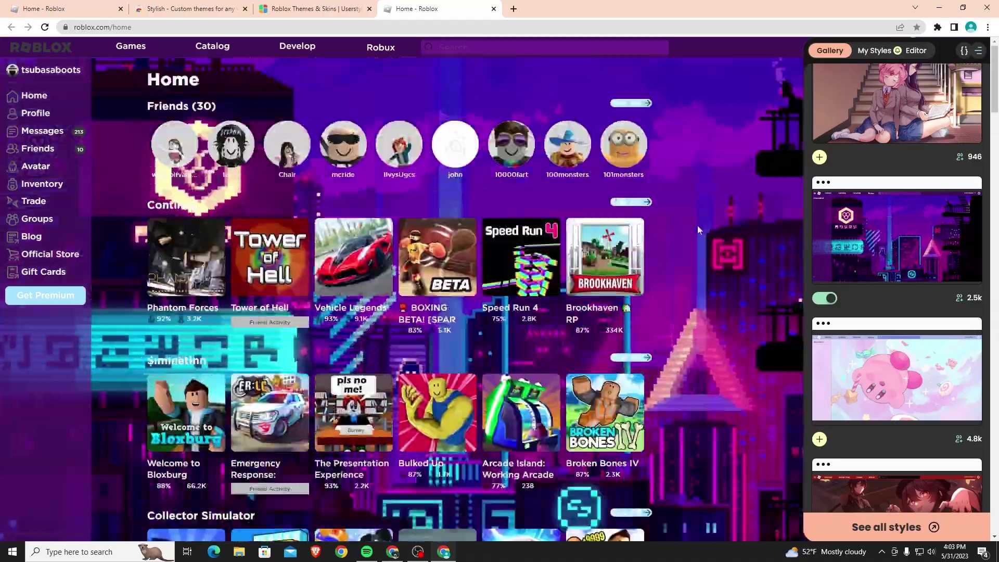
{"action": "scroll", "coordinate": [697, 229], "scroll_direction": "down", "scroll_amount": 7}
{"action": "scroll", "coordinate": [697, 239], "scroll_direction": "up", "scroll_amount": 7}
{"action": "scroll", "coordinate": [698, 240], "scroll_direction": "down", "scroll_amount": 2}
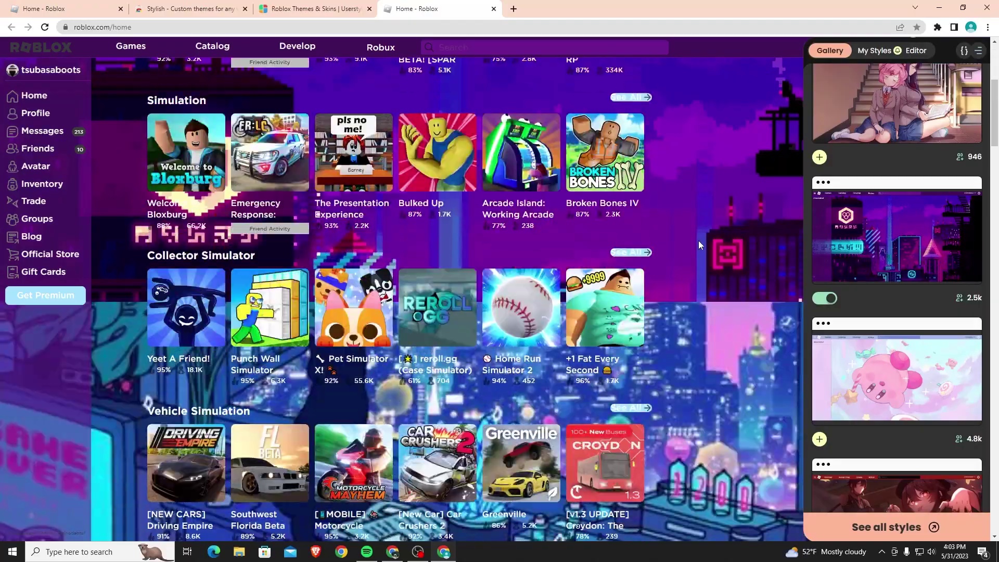
{"action": "scroll", "coordinate": [698, 245], "scroll_direction": "up", "scroll_amount": 3}
{"action": "scroll", "coordinate": [698, 246], "scroll_direction": "up", "scroll_amount": 2}
{"action": "scroll", "coordinate": [698, 247], "scroll_direction": "down", "scroll_amount": 7}
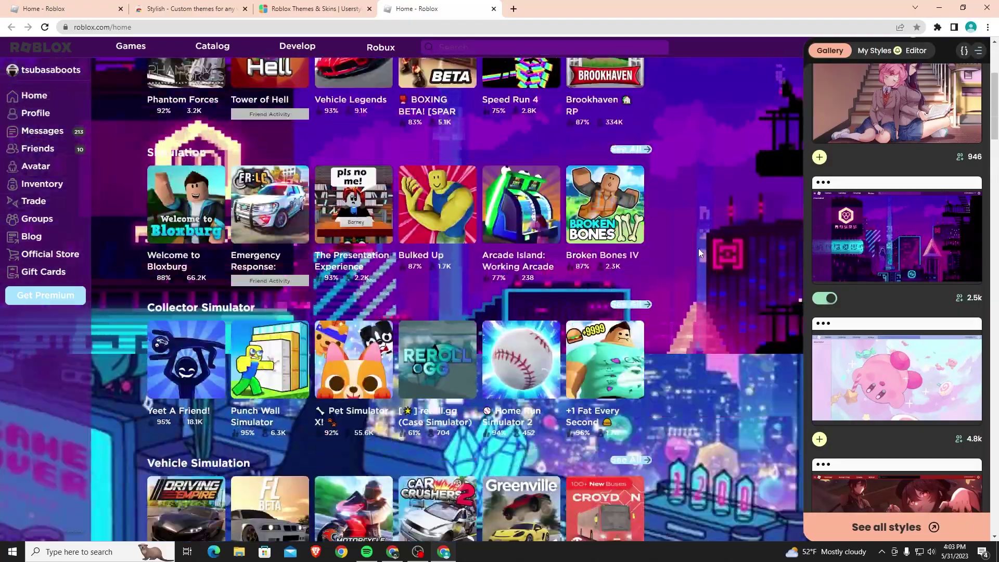
{"action": "scroll", "coordinate": [698, 248], "scroll_direction": "up", "scroll_amount": 7}
{"action": "scroll", "coordinate": [892, 297], "scroll_direction": "down", "scroll_amount": 4}
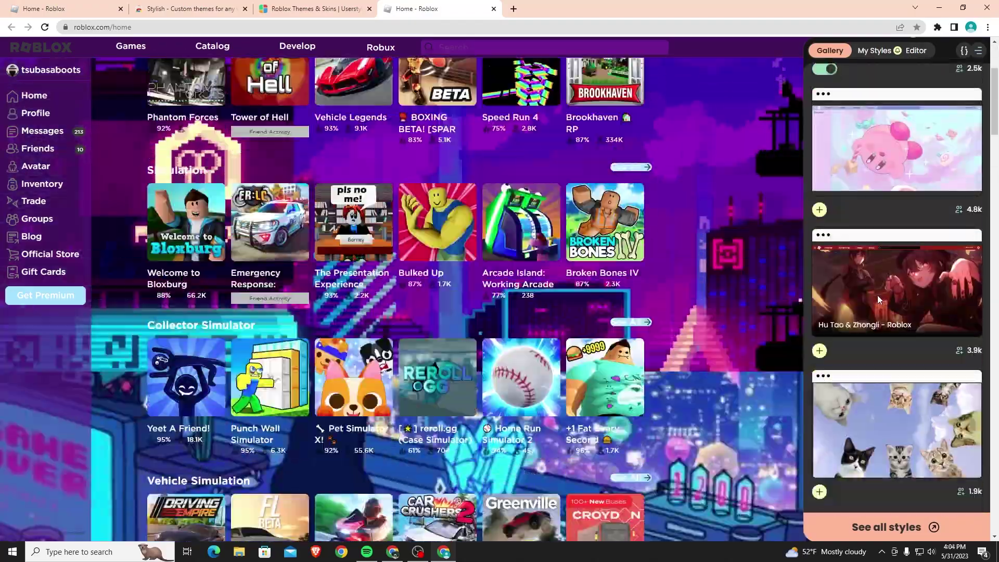
{"action": "scroll", "coordinate": [876, 295], "scroll_direction": "up", "scroll_amount": 6}
{"action": "scroll", "coordinate": [865, 172], "scroll_direction": "up", "scroll_amount": 1}
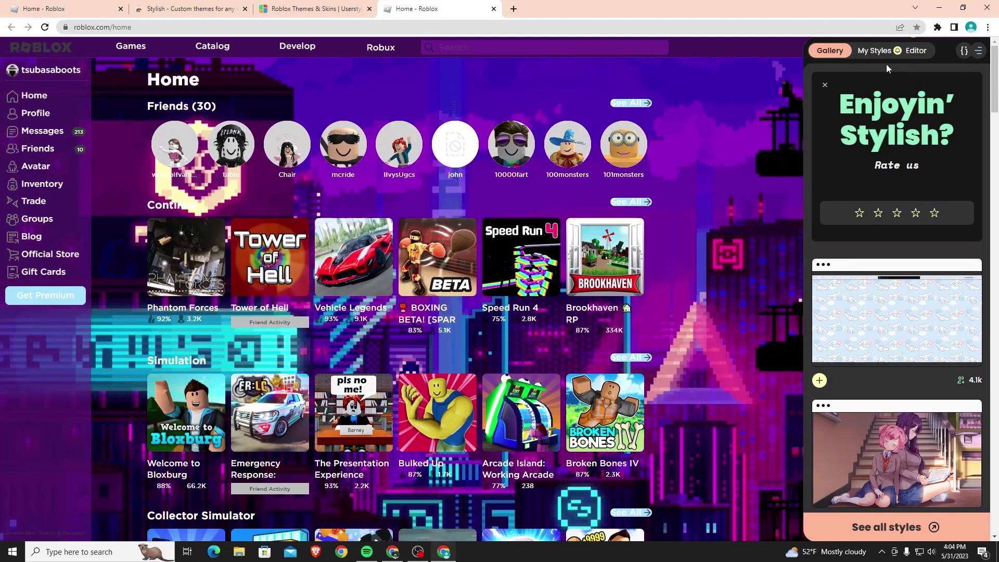
Show My Styles for the site and switch off the Blue lofi aesthetic style
{"action": "left_click", "coordinate": [877, 51]}
{"action": "left_click", "coordinate": [895, 201]}
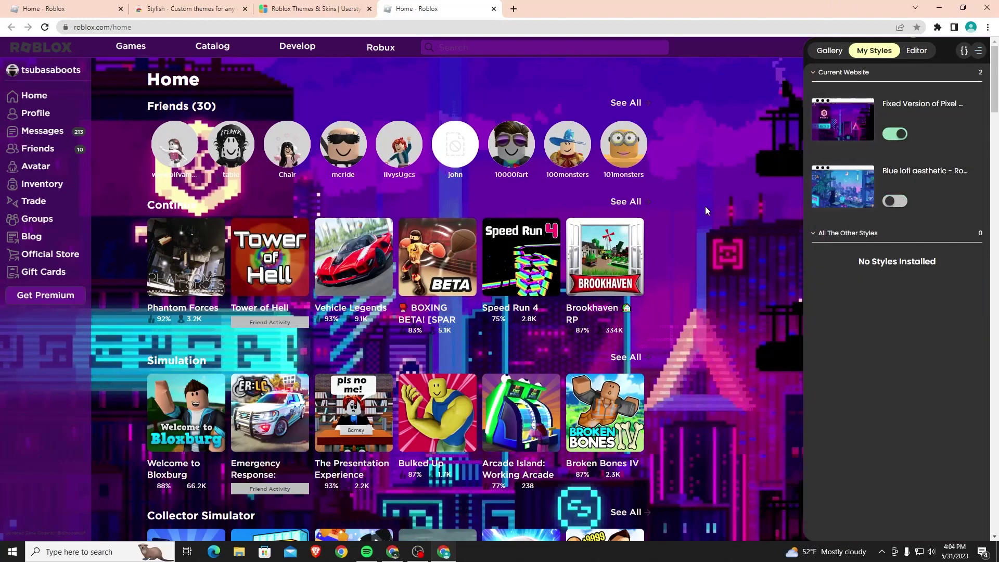
{"action": "scroll", "coordinate": [689, 207], "scroll_direction": "down", "scroll_amount": 10}
{"action": "scroll", "coordinate": [697, 206], "scroll_direction": "down", "scroll_amount": 10}
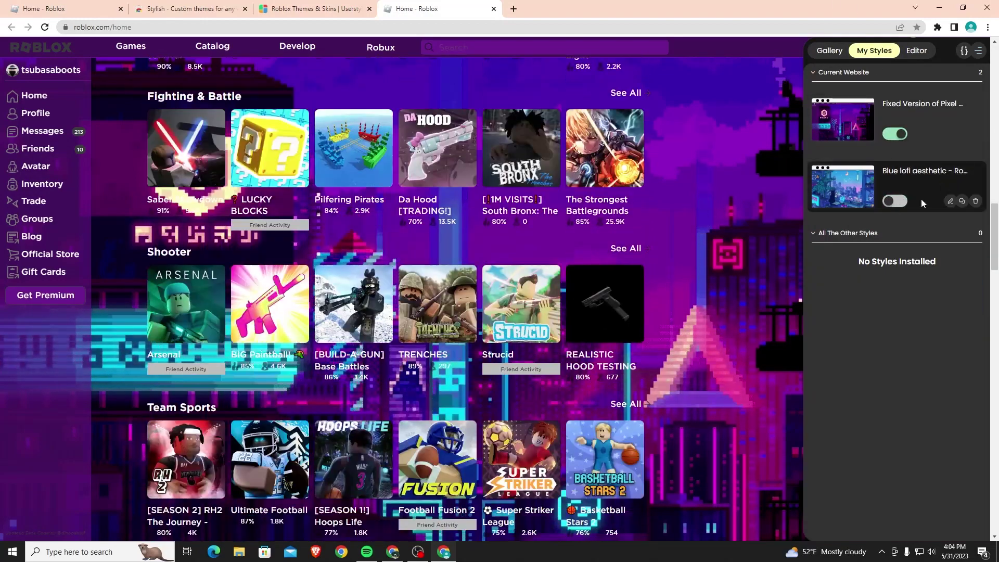
{"action": "scroll", "coordinate": [691, 173], "scroll_direction": "up", "scroll_amount": 10}
{"action": "scroll", "coordinate": [691, 174], "scroll_direction": "up", "scroll_amount": 10}
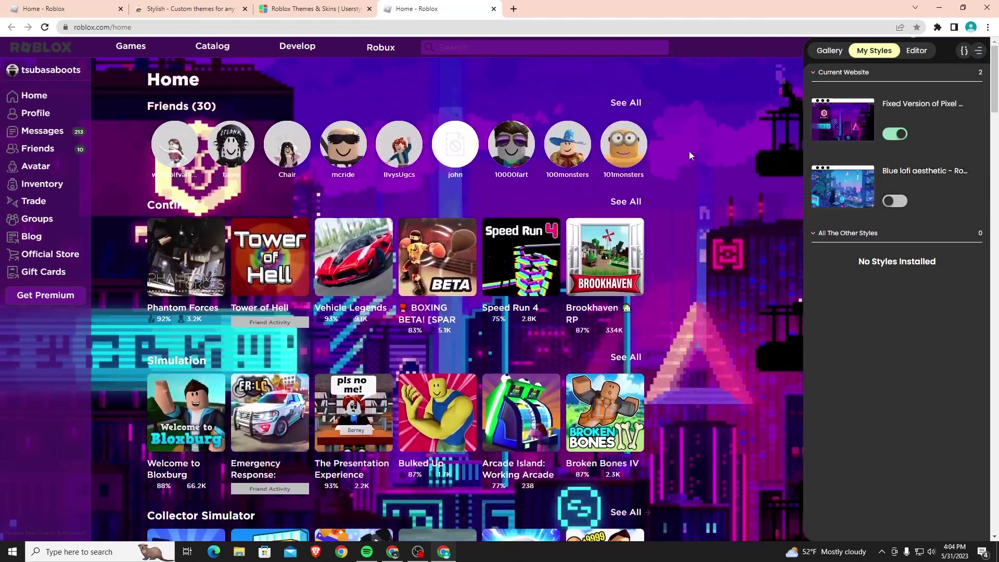
Toggle the Fixed Version of Pixel City style off and back on
{"action": "left_click", "coordinate": [899, 134]}
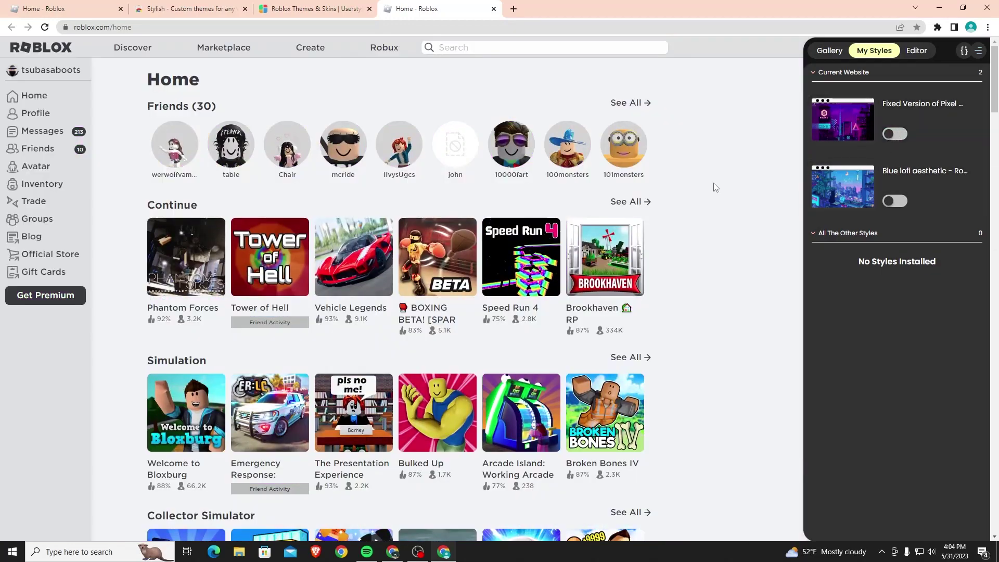
{"action": "left_click", "coordinate": [905, 133]}
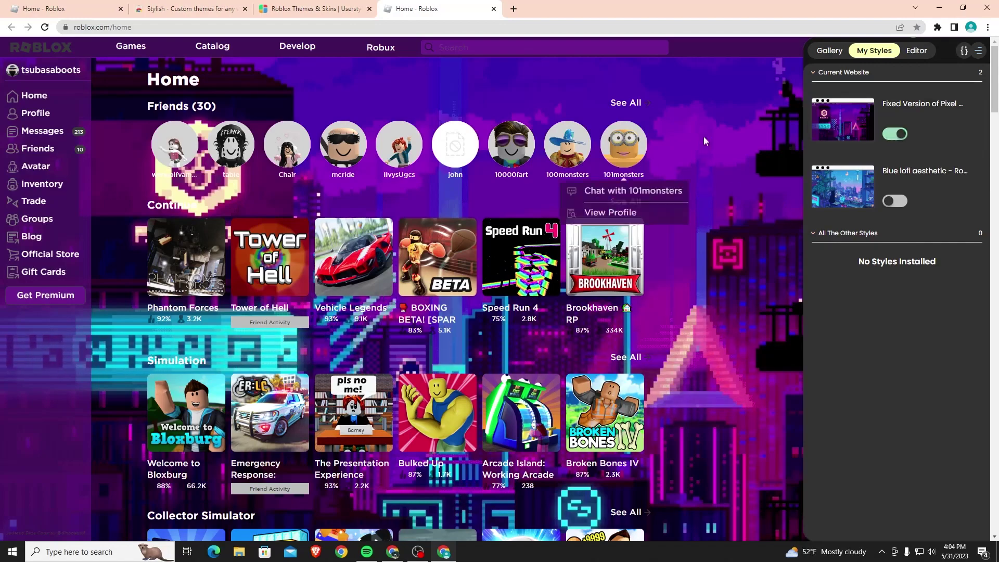
{"action": "scroll", "coordinate": [744, 192], "scroll_direction": "down", "scroll_amount": 1}
{"action": "scroll", "coordinate": [754, 185], "scroll_direction": "down", "scroll_amount": 6}
{"action": "scroll", "coordinate": [754, 186], "scroll_direction": "up", "scroll_amount": 4}
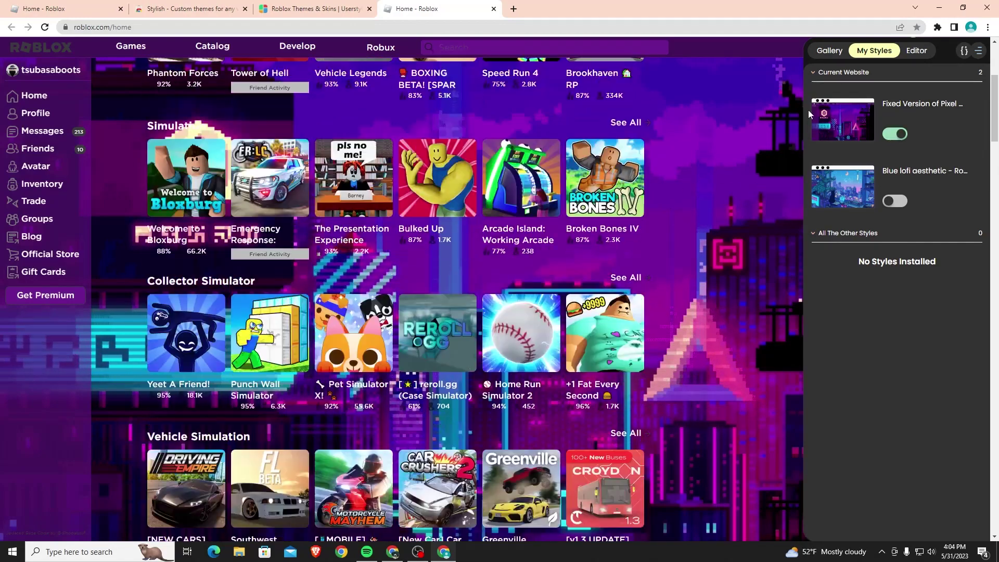
Minimize Chrome to reveal the Windows desktop with the dark sword wallpaper
{"action": "left_click", "coordinate": [939, 7]}
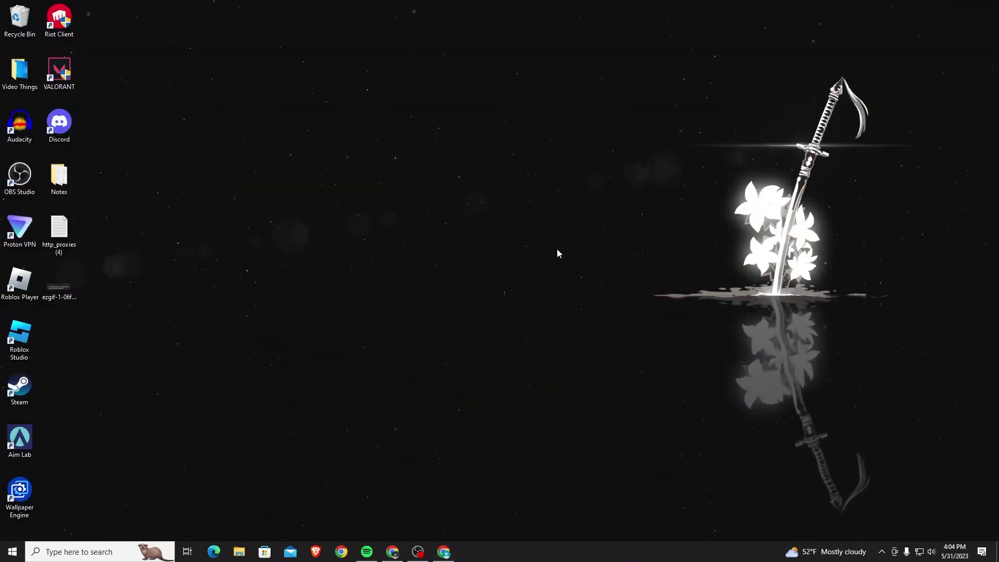